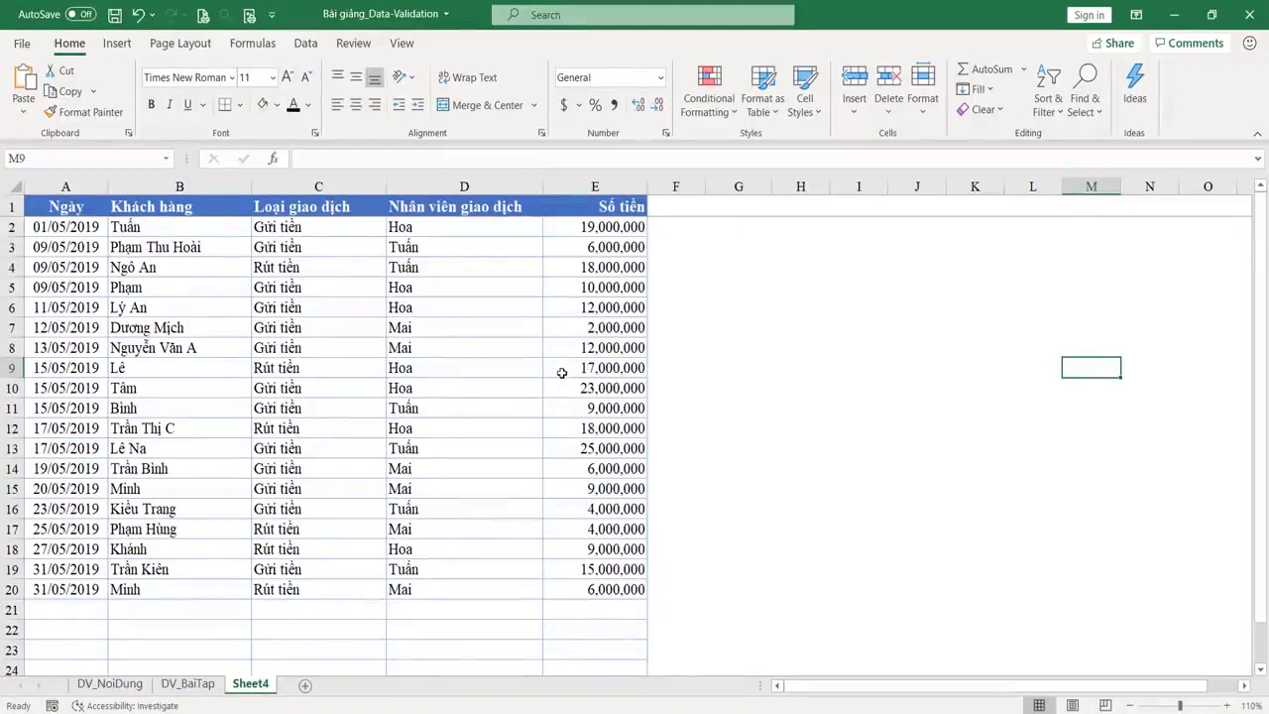
Step: Show the Data tab tools and select table rows 7–21 across all five columns
click(306, 42)
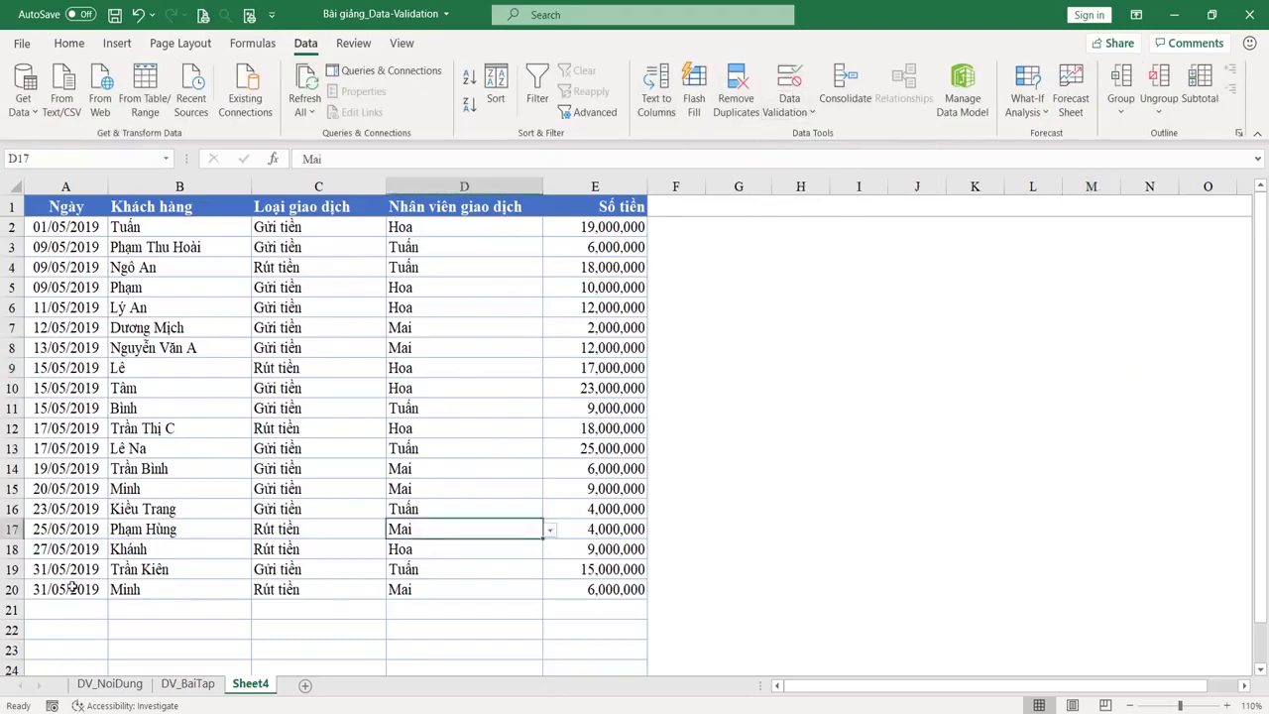
drag(63, 330, 65, 610)
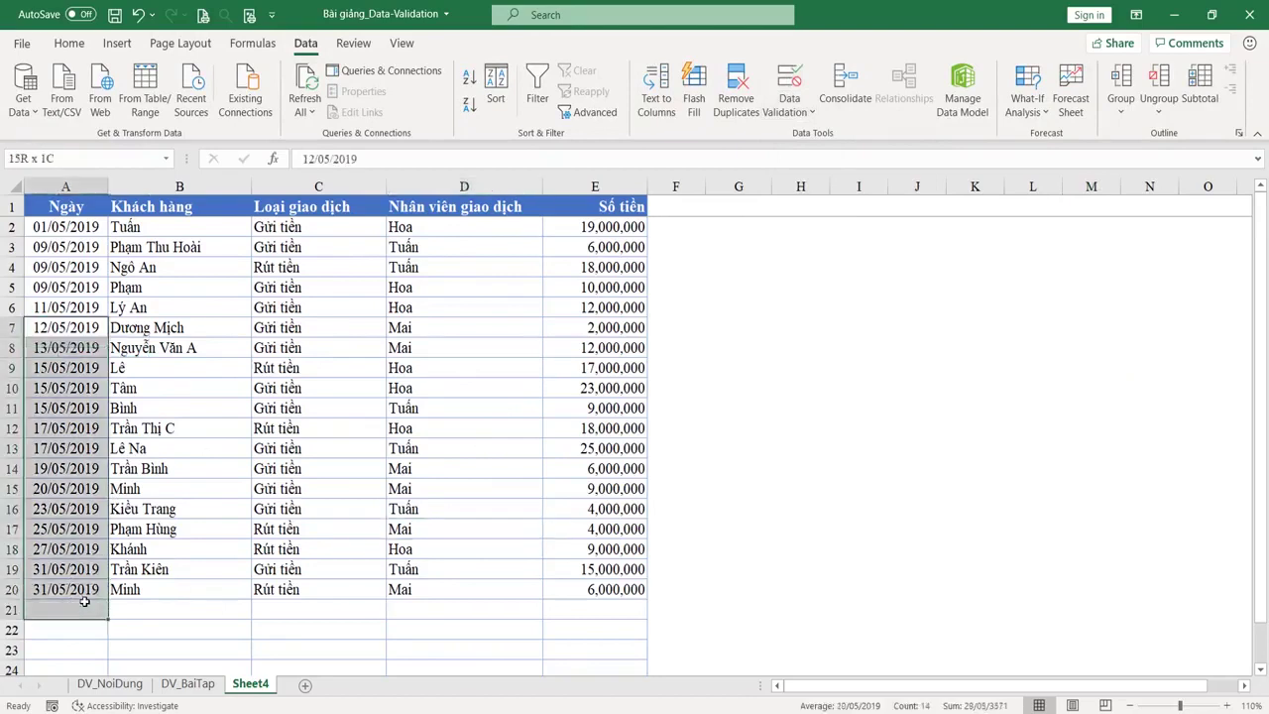
drag(607, 333, 89, 608)
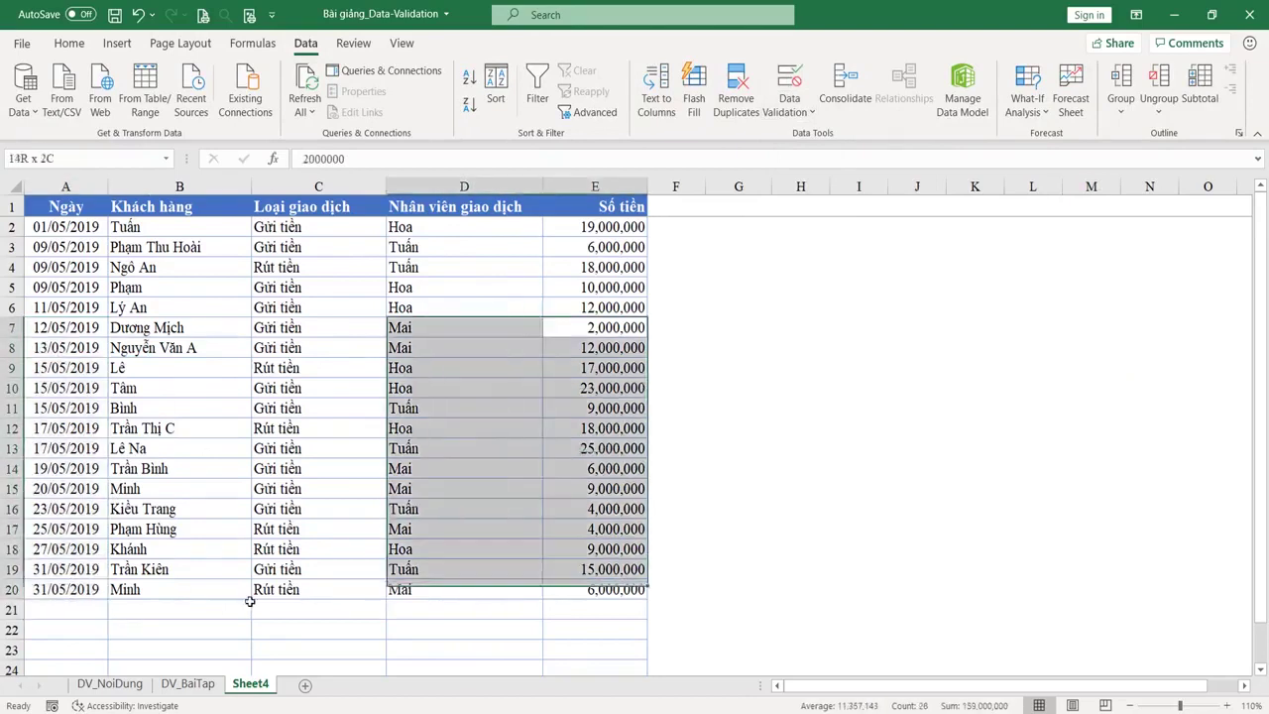
click(462, 522)
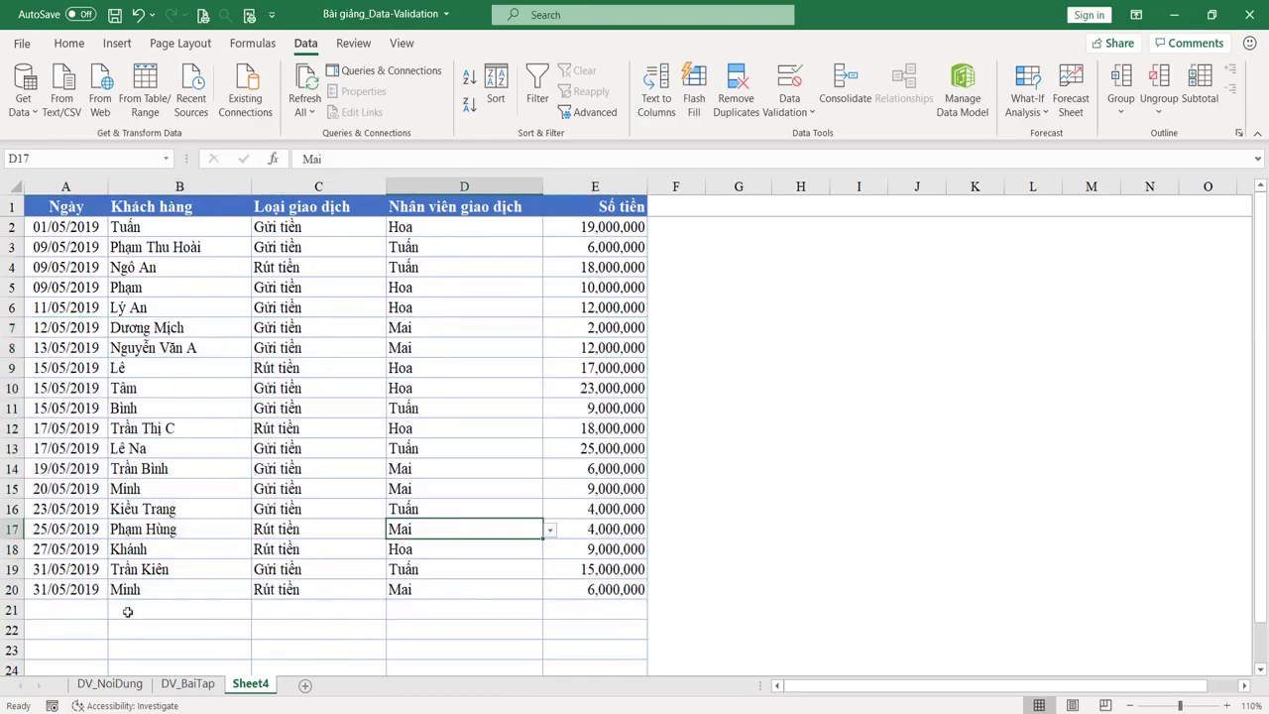
click(57, 606)
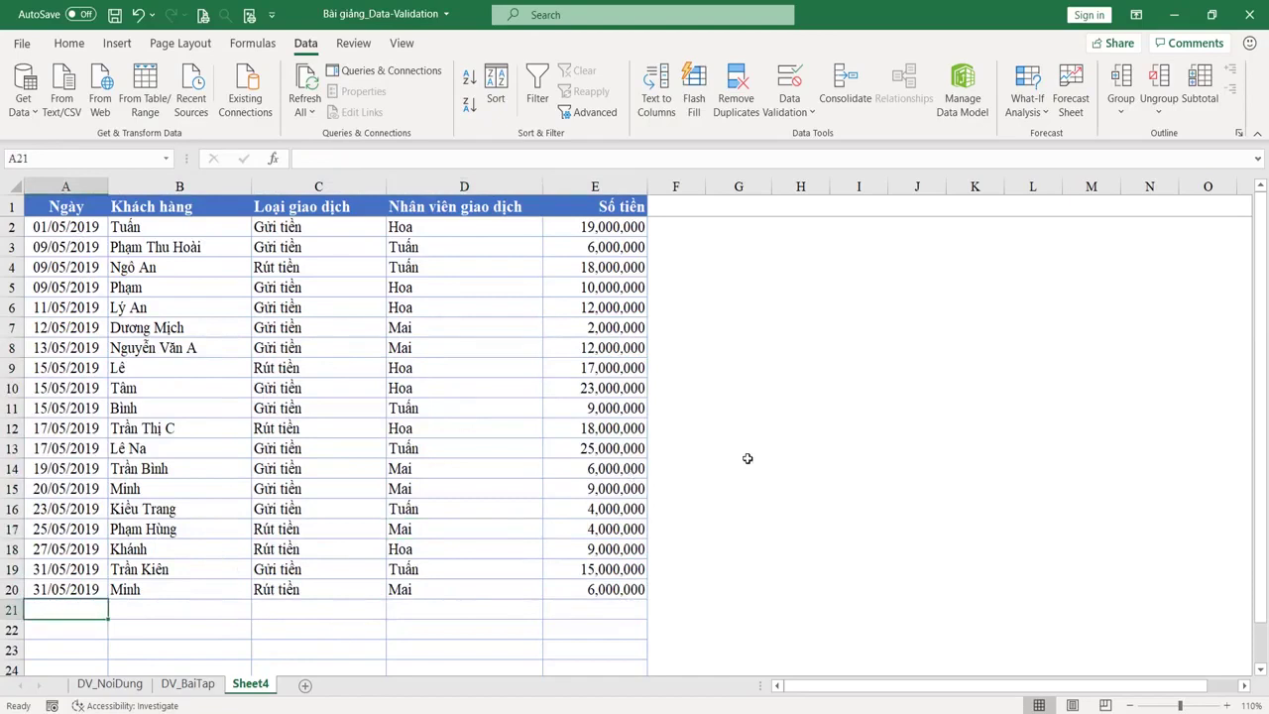
Step: Select the Ngày, Khách hàng, Loại giao dịch, Nhân viên giao dịch and Số tiền columns in turn
drag(88, 210, 68, 585)
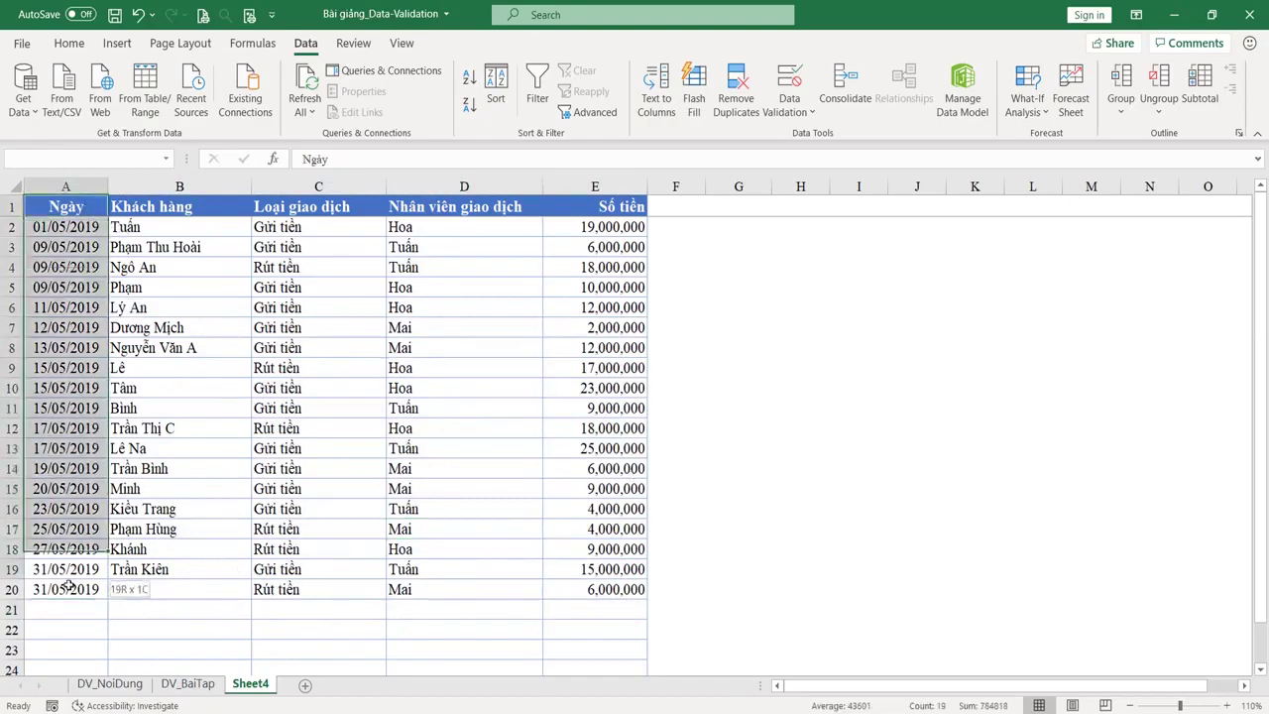
drag(192, 205, 178, 571)
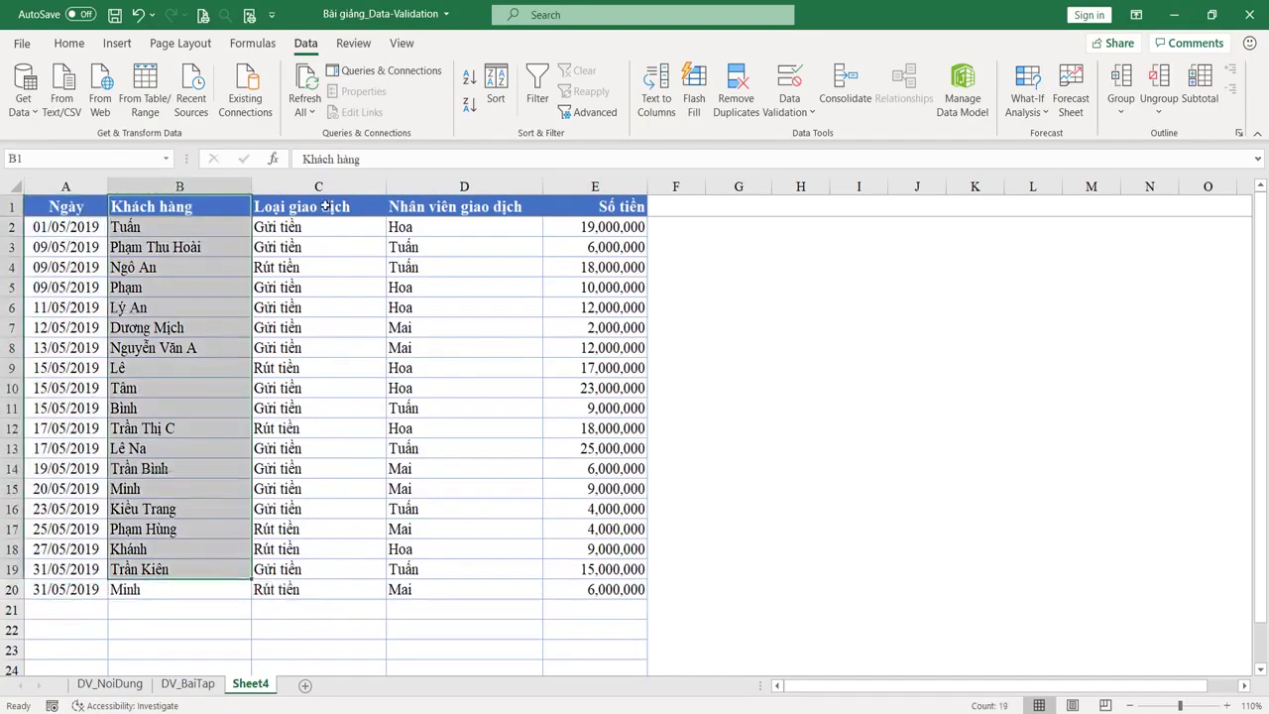
drag(325, 207, 327, 570)
drag(473, 205, 464, 550)
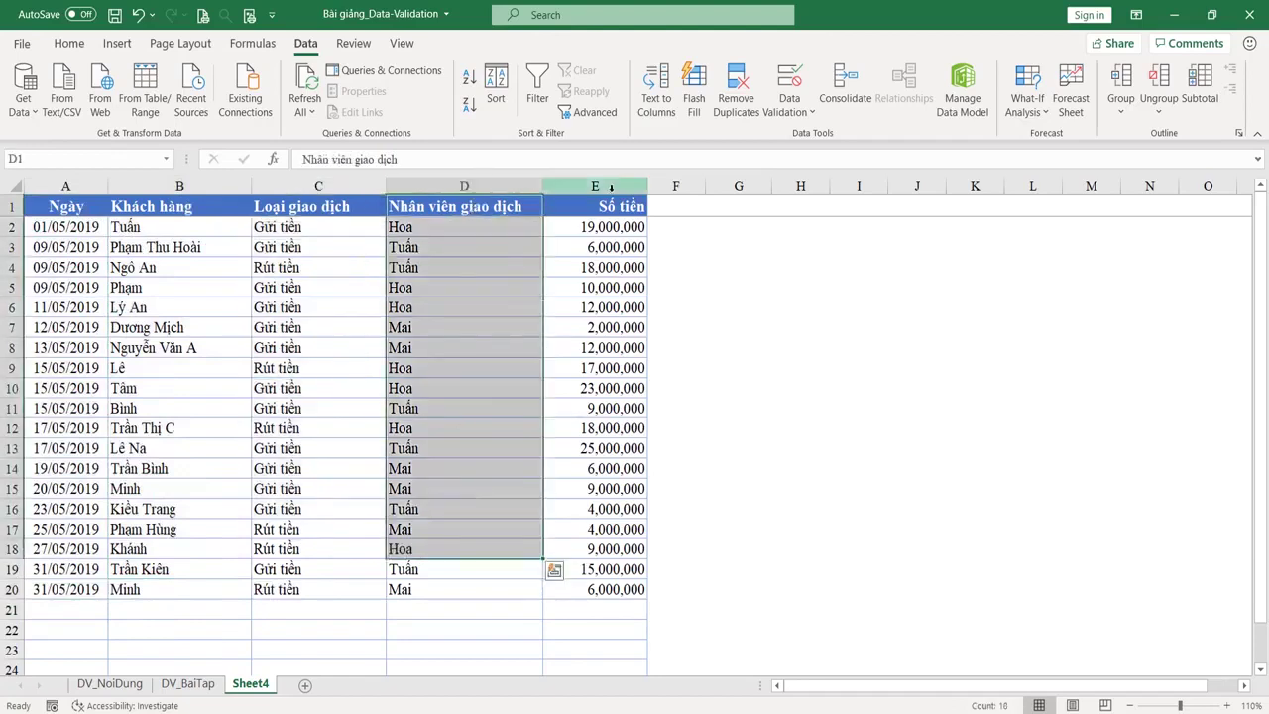
drag(605, 206, 527, 598)
click(192, 526)
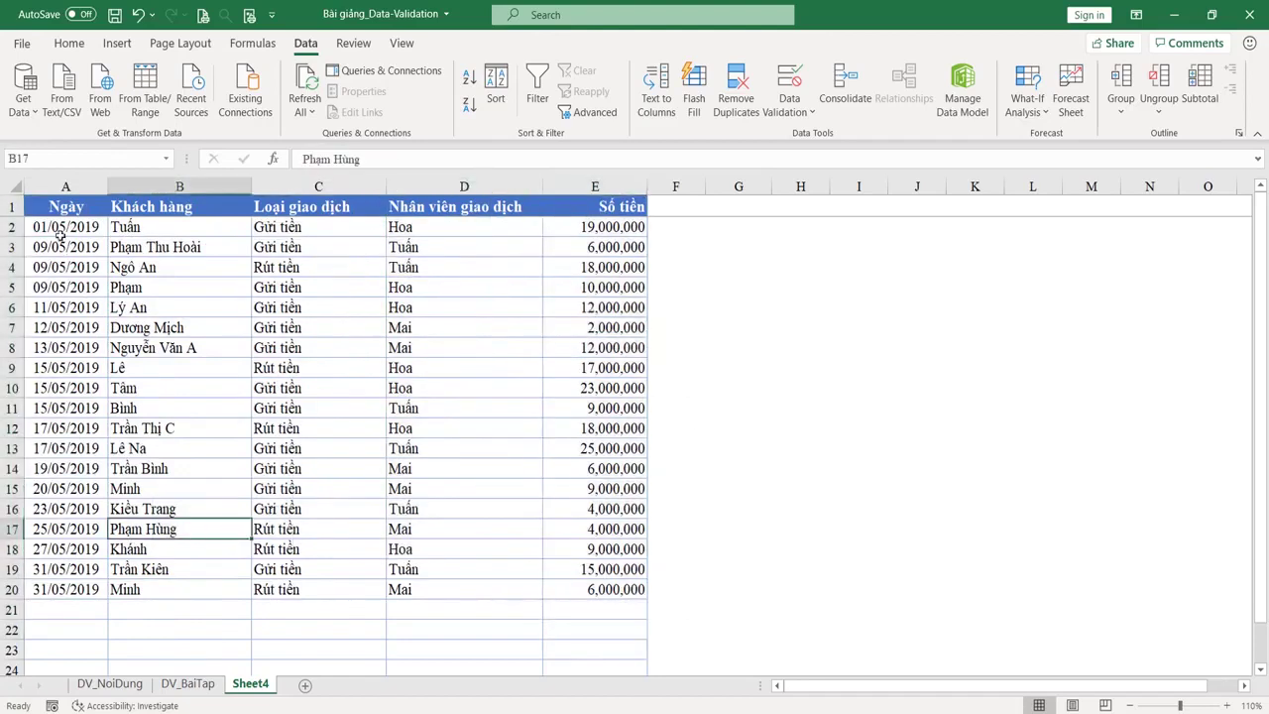
Step: Review the date, transaction type, amount and whole Ngày column ranges, ending on empty cell A21
drag(59, 228, 63, 633)
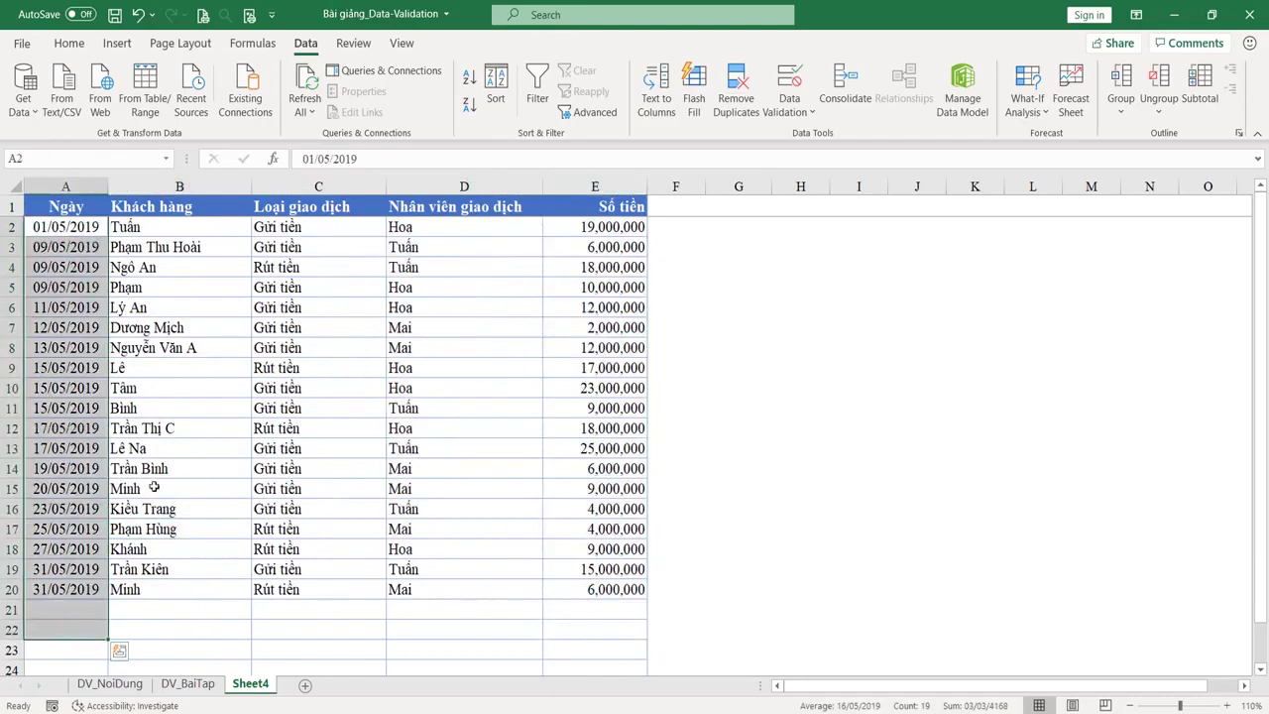
drag(315, 228, 319, 592)
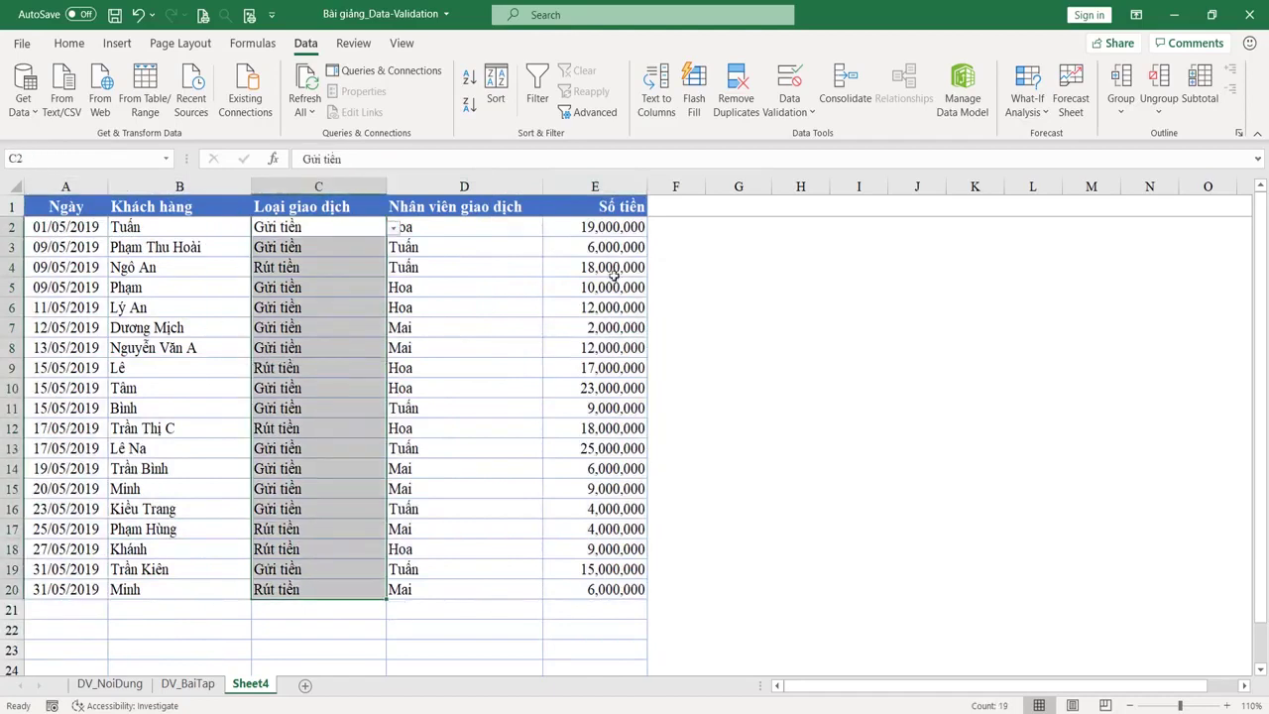
drag(613, 276, 587, 569)
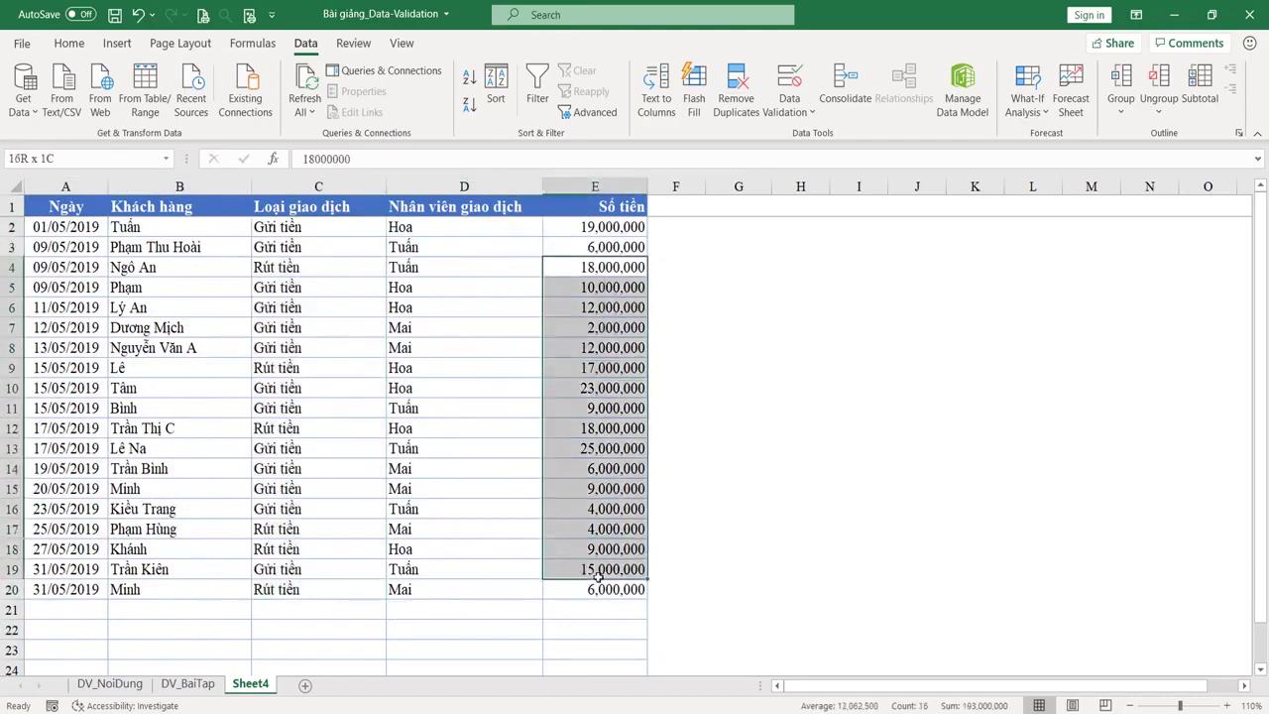
click(86, 606)
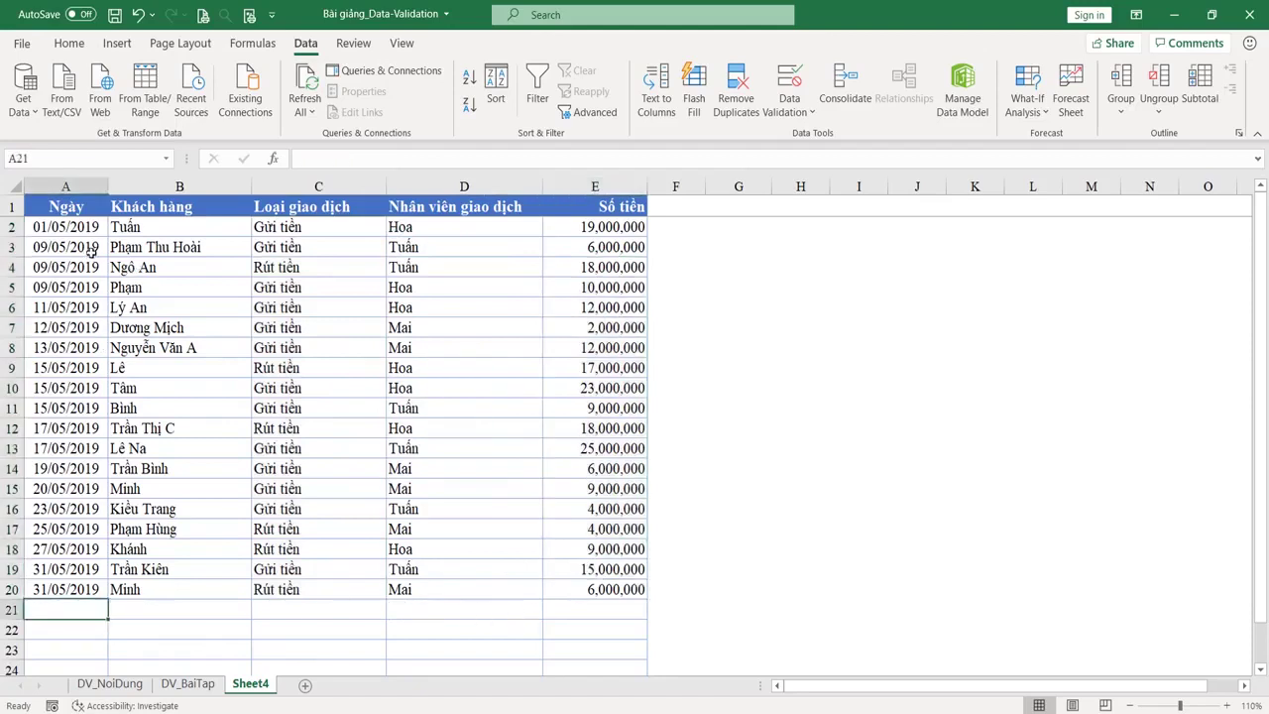
click(68, 188)
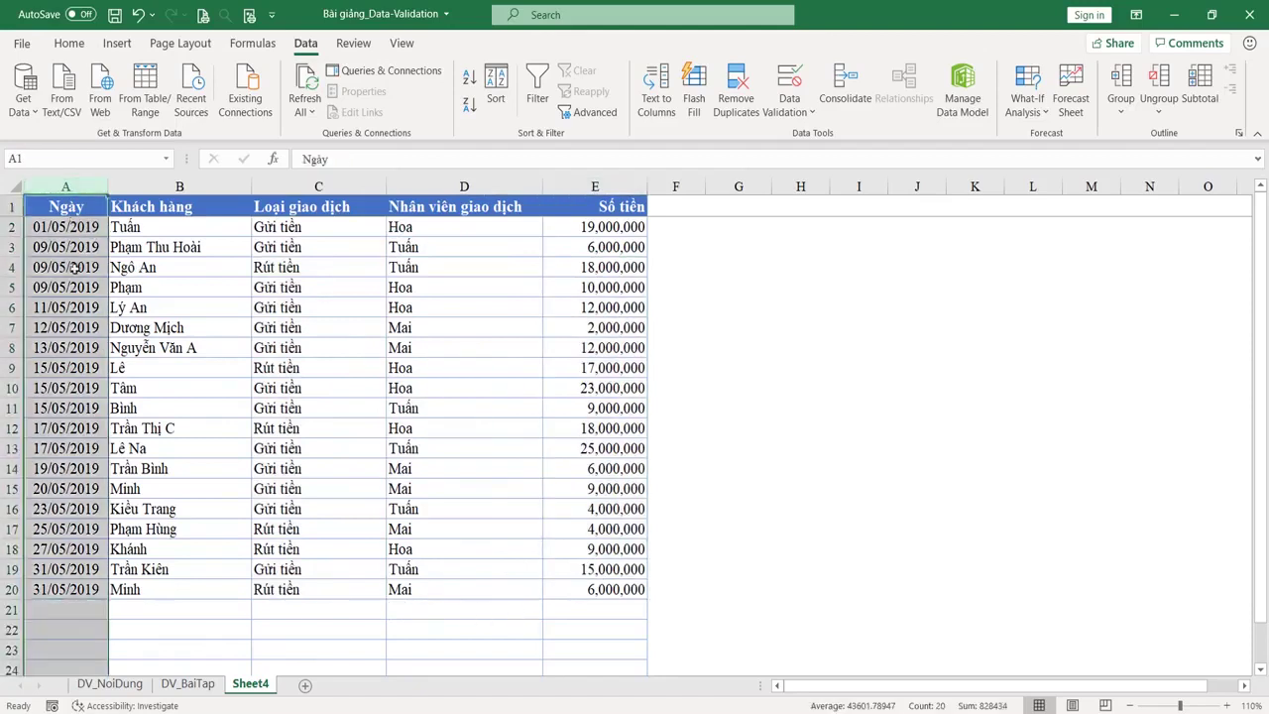
click(59, 614)
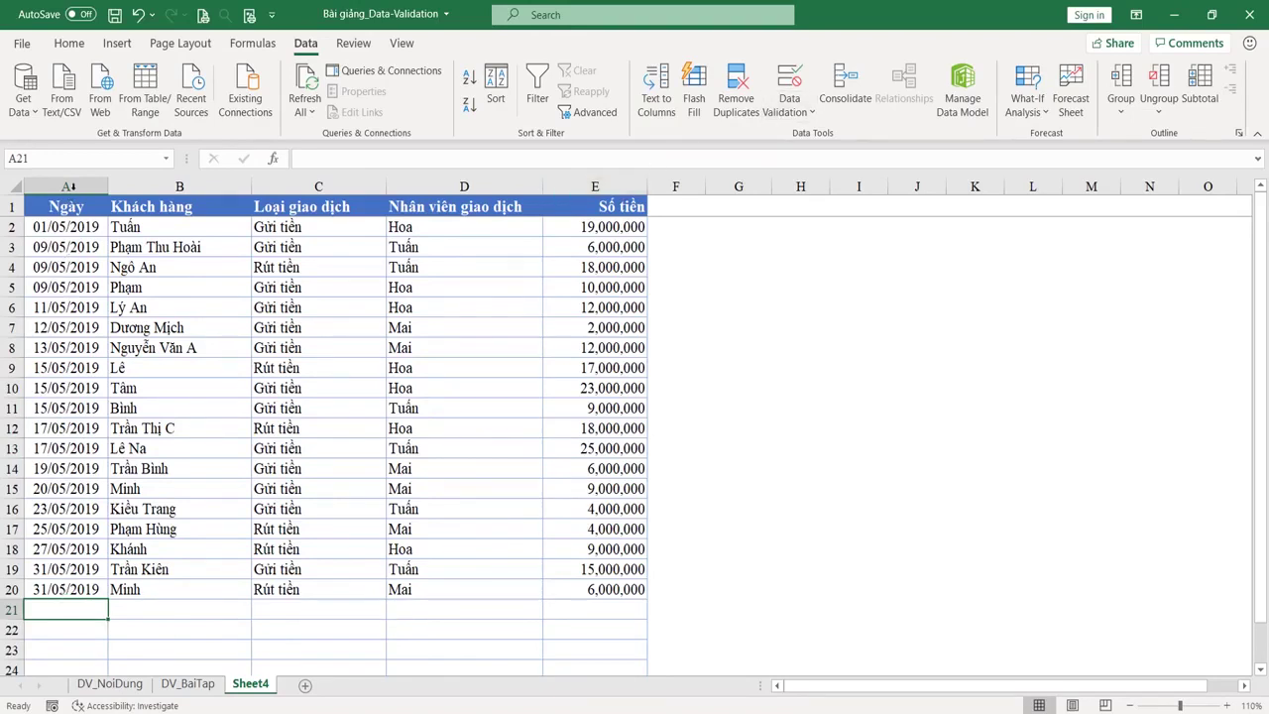
click(65, 187)
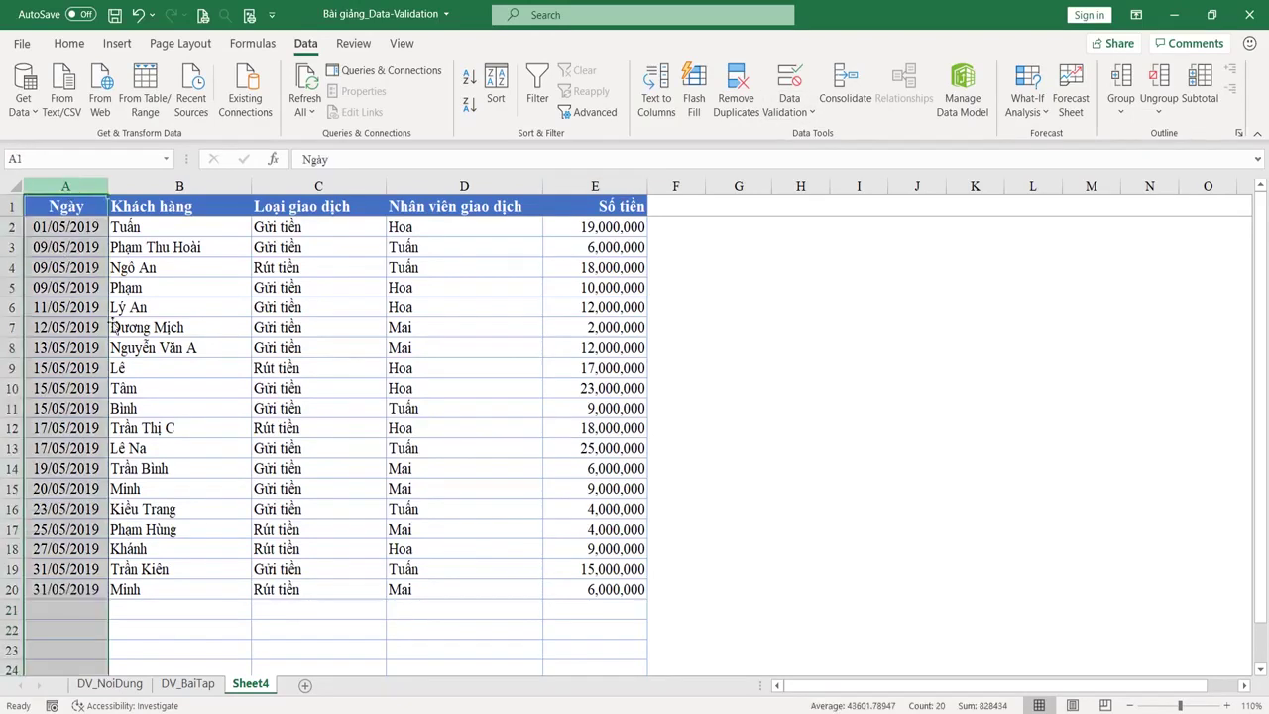
click(79, 610)
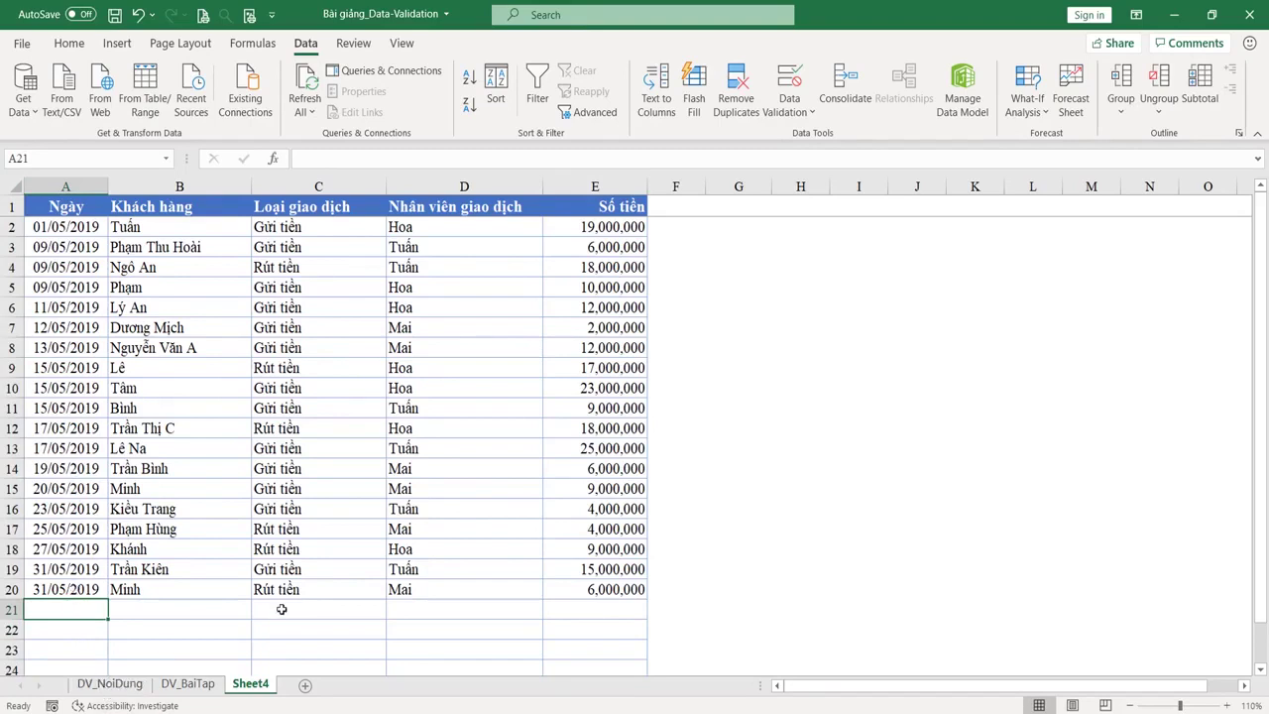
Step: Test the date validation by entering 1-6-2019 in A21 and cancelling the error
text(1-6-2019)
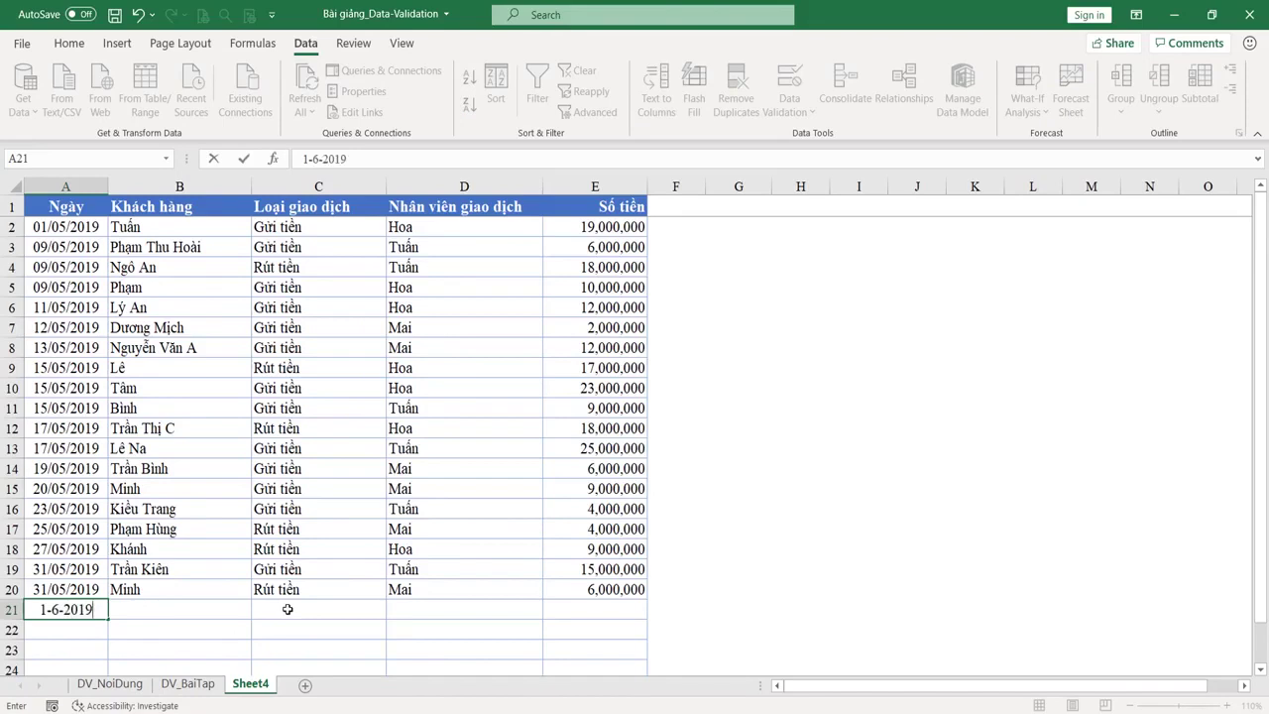
key(Return)
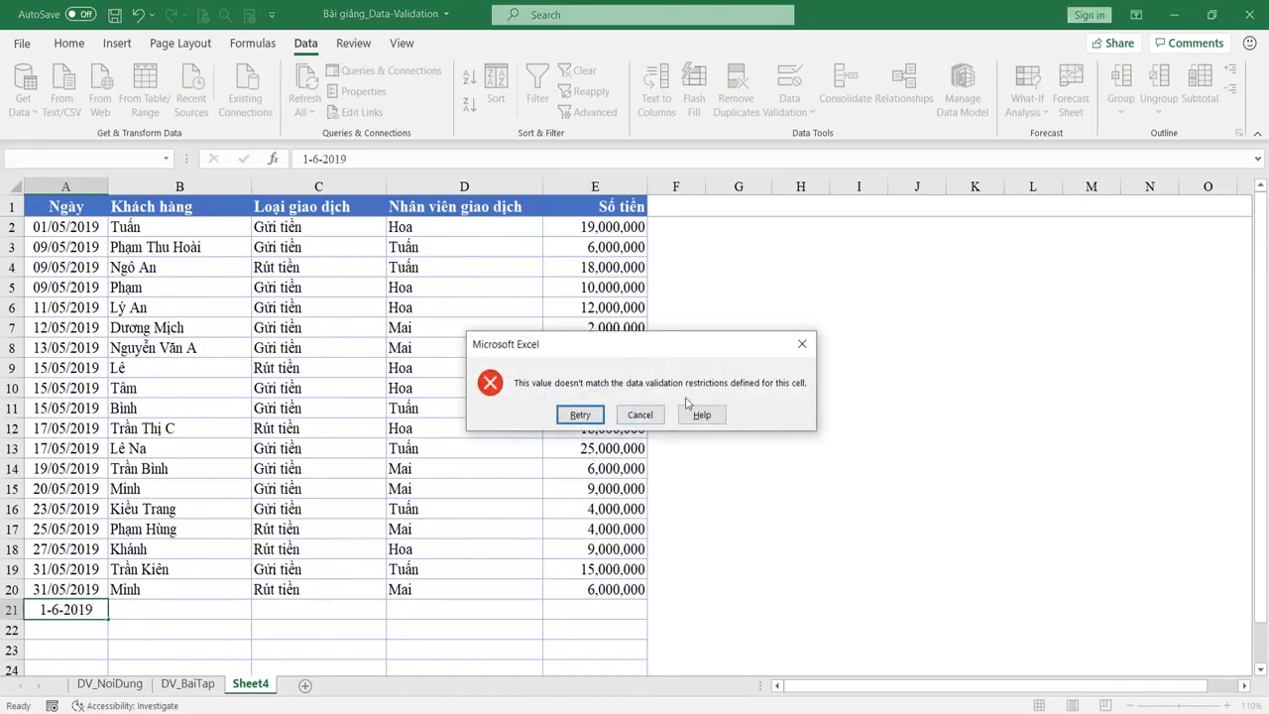
click(635, 424)
Step: Enter 14/05/2019 in A21 and select the dates in rows 2–22 for review
text(14-0)
key(BackSpace)
text(019)
key(Return)
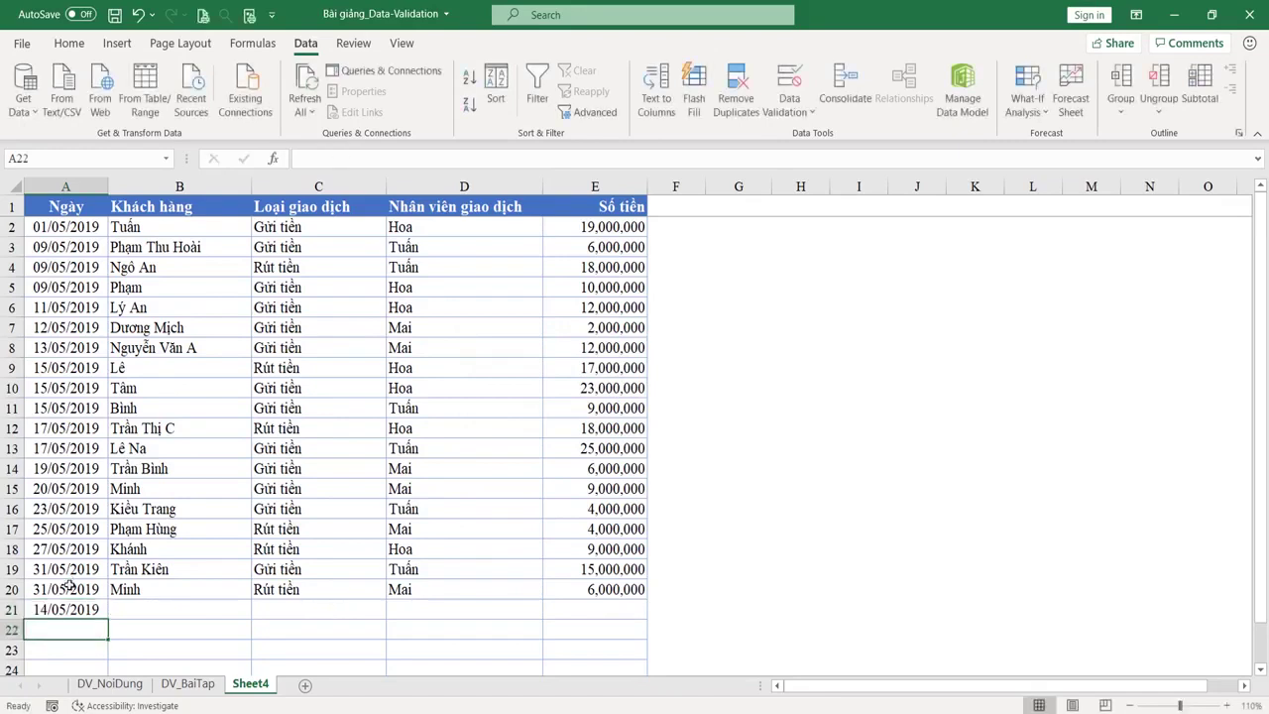
click(72, 609)
drag(79, 227, 60, 634)
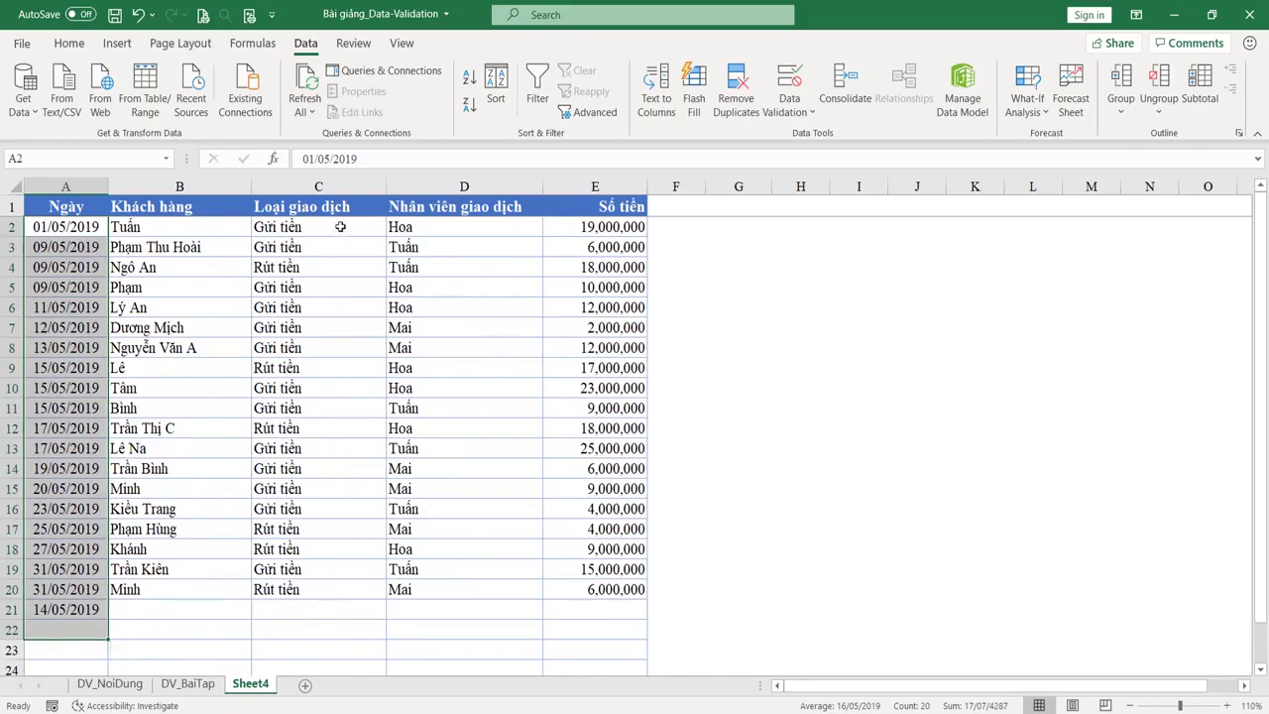
click(336, 188)
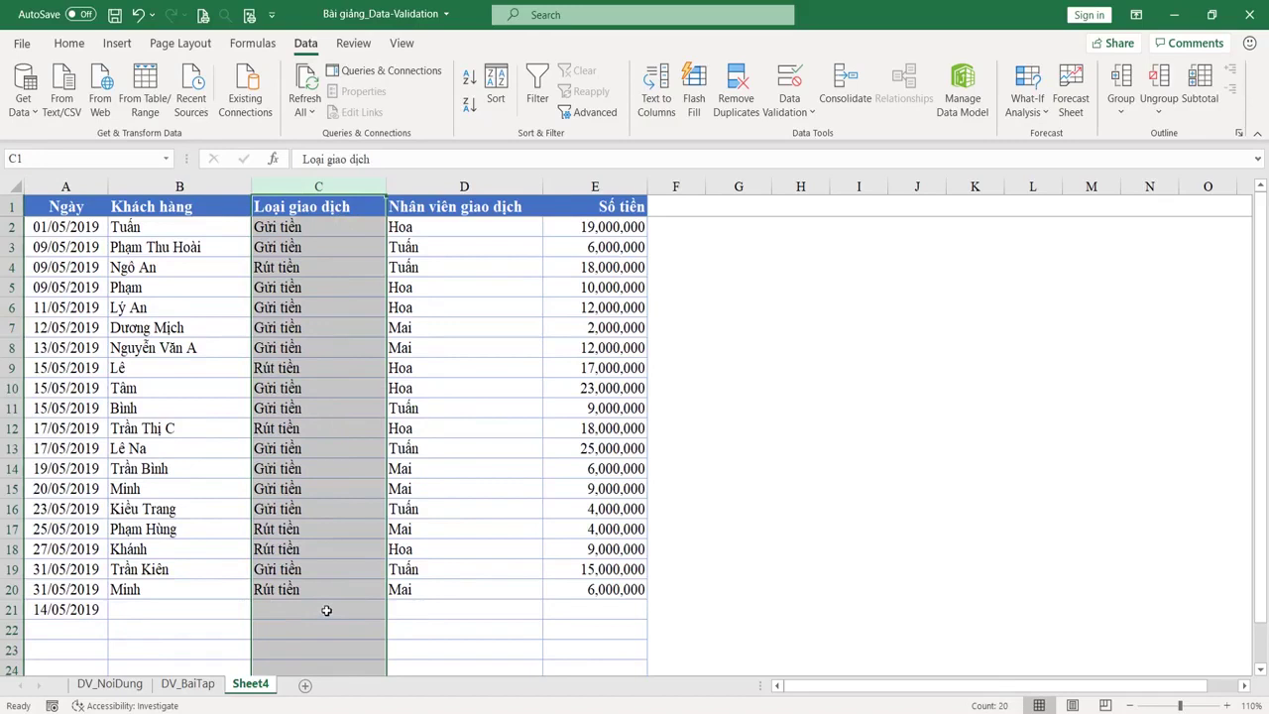
click(326, 610)
drag(340, 246, 334, 592)
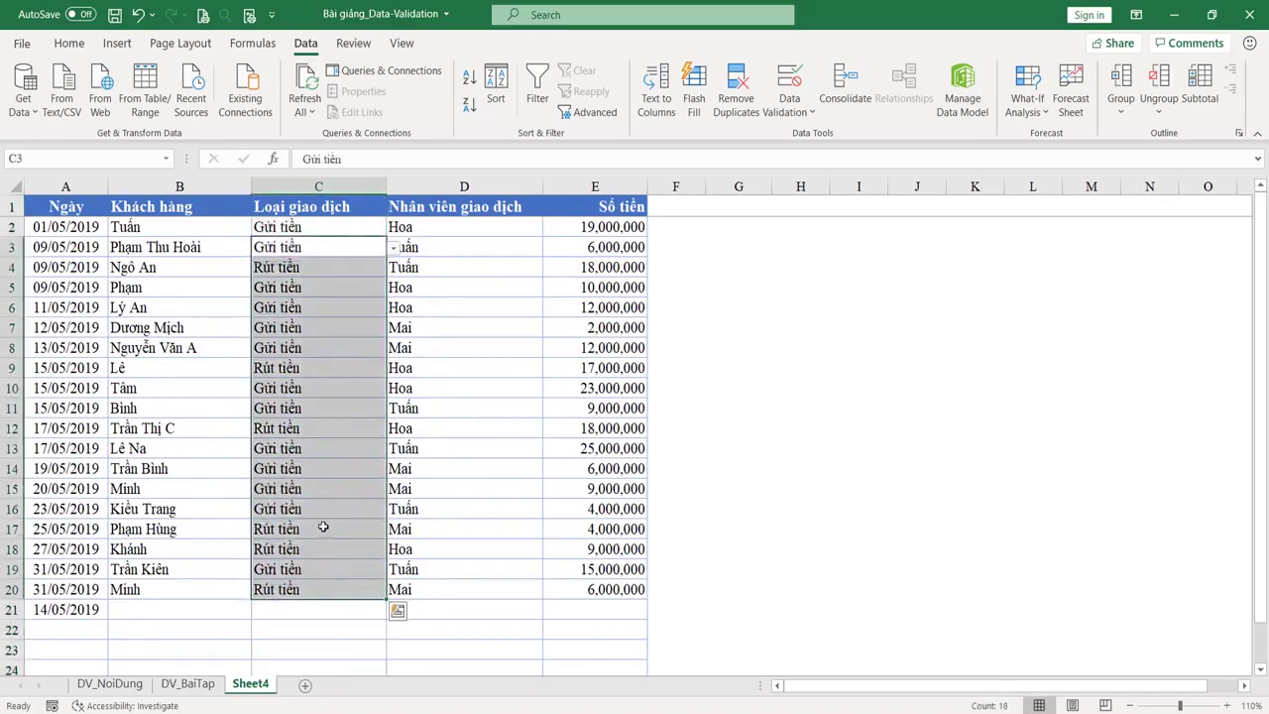
double_click(314, 610)
text(gui )
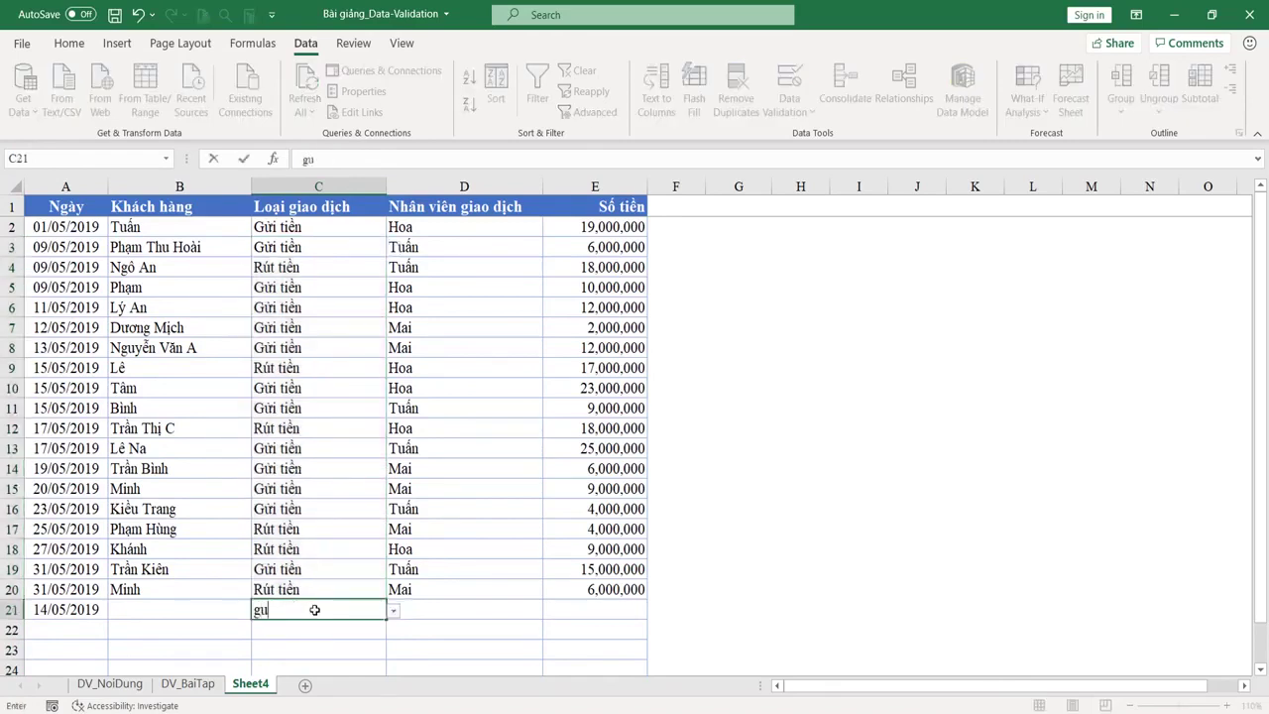
text(tien)
key(Return)
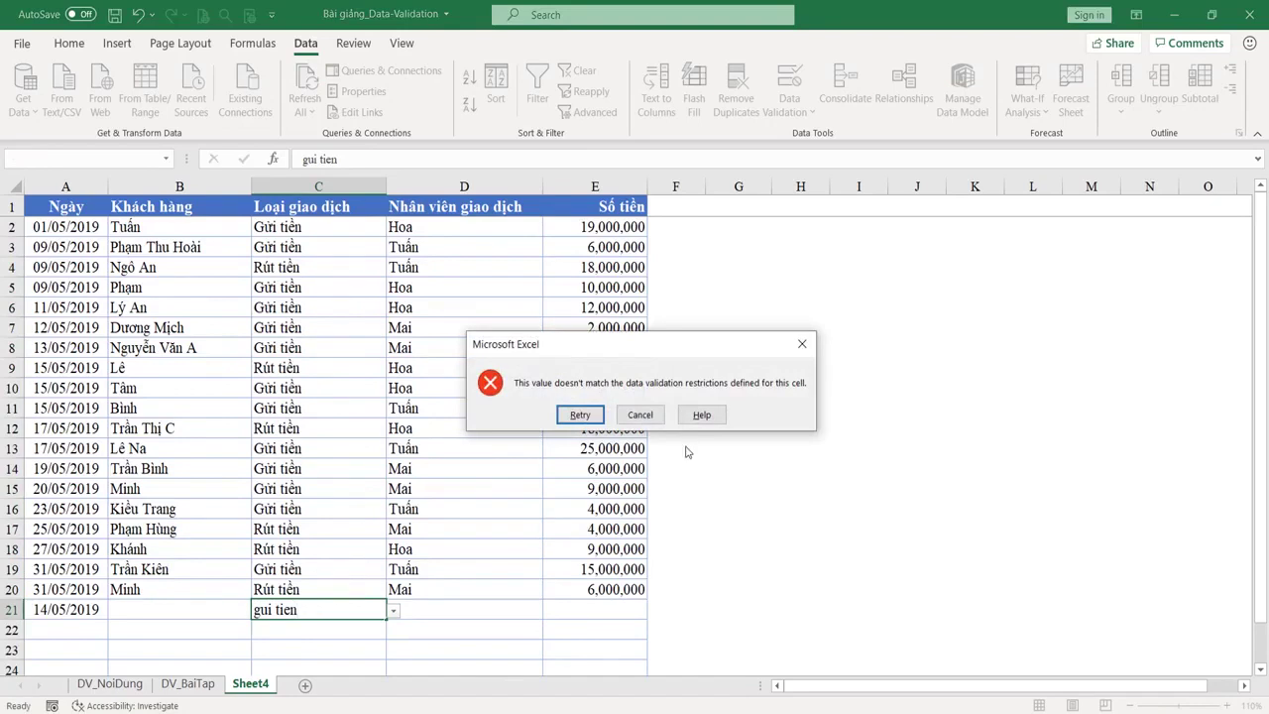
click(640, 415)
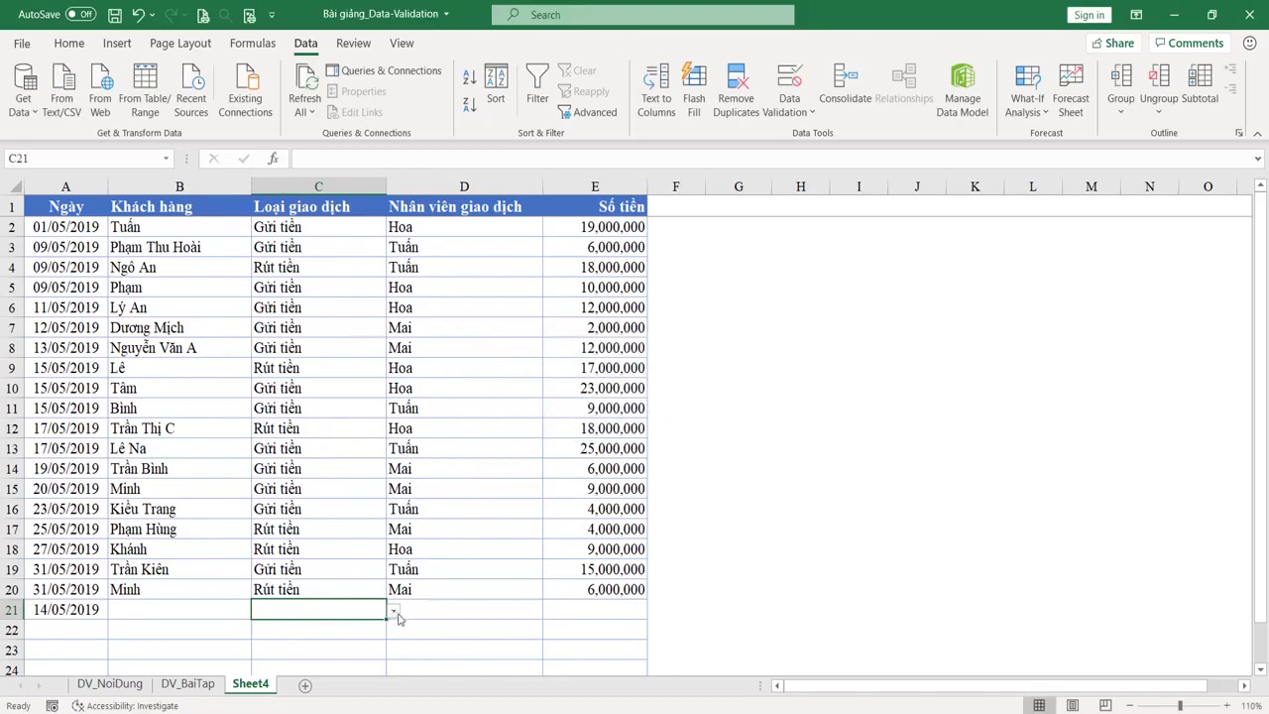
Step: Choose Gửi tiền from C21's dropdown list and enter Mai as D21's staff member
click(393, 613)
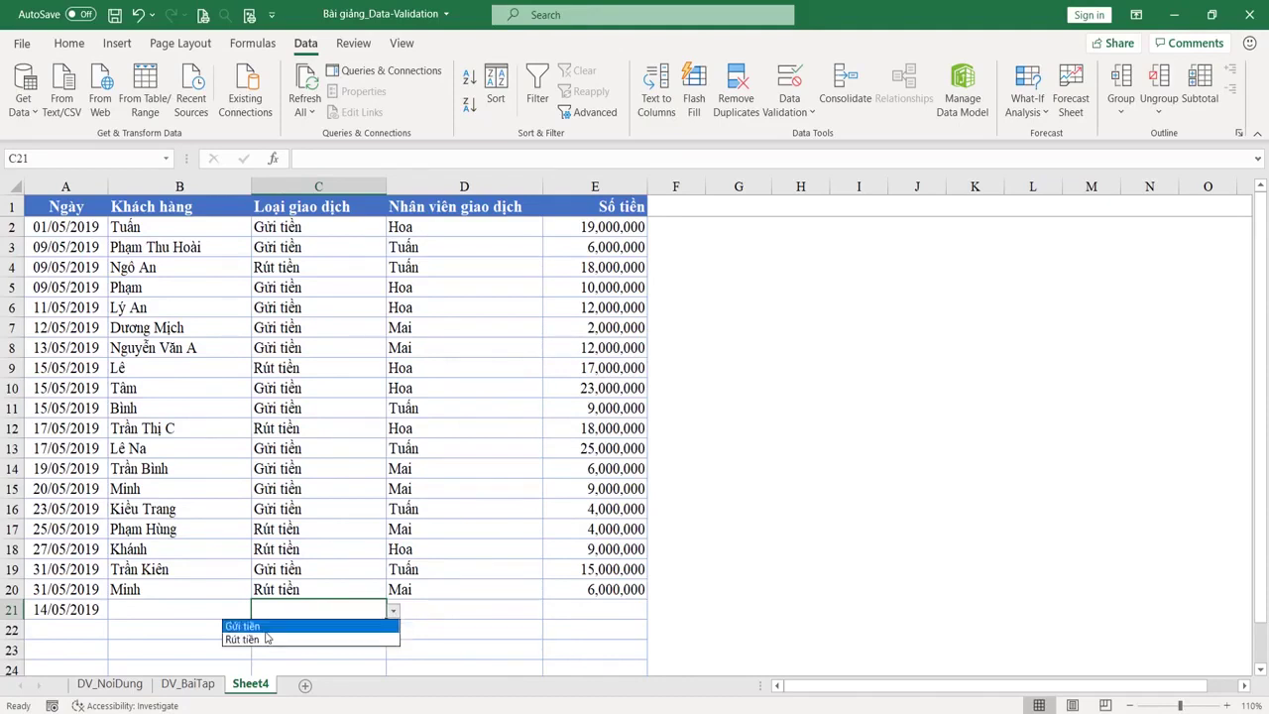
click(265, 632)
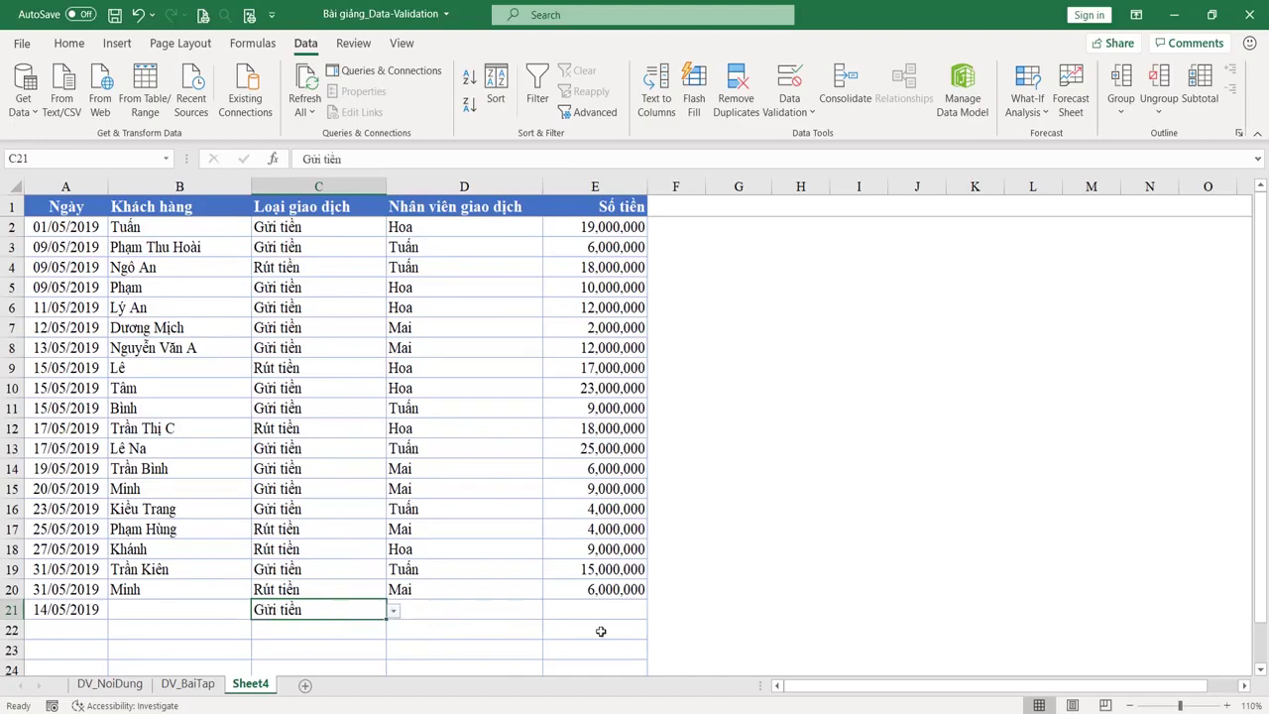
click(522, 612)
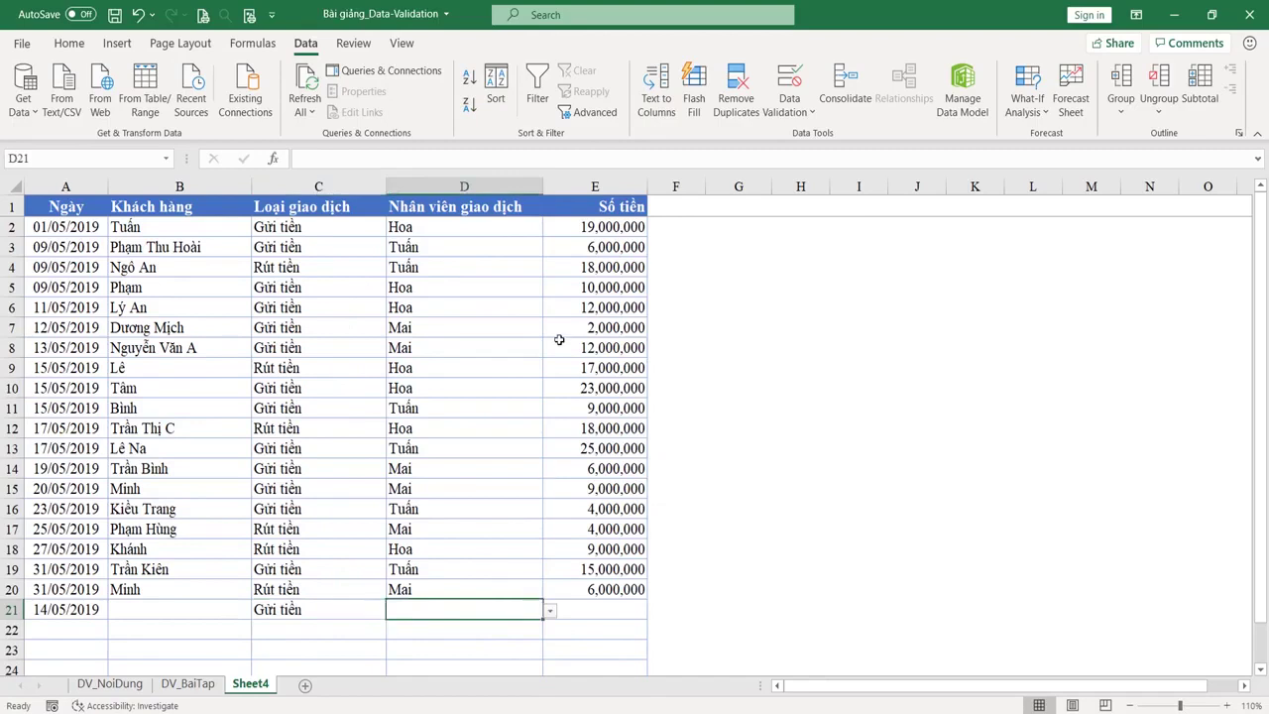
click(549, 611)
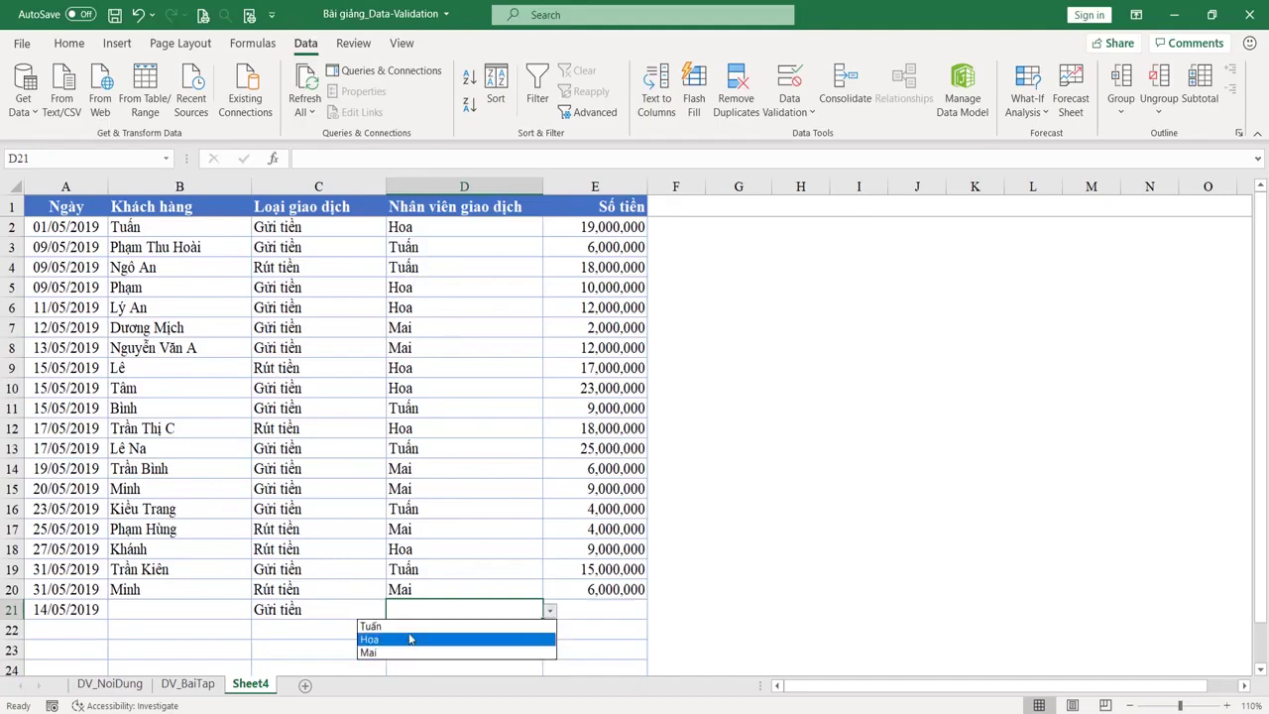
click(462, 610)
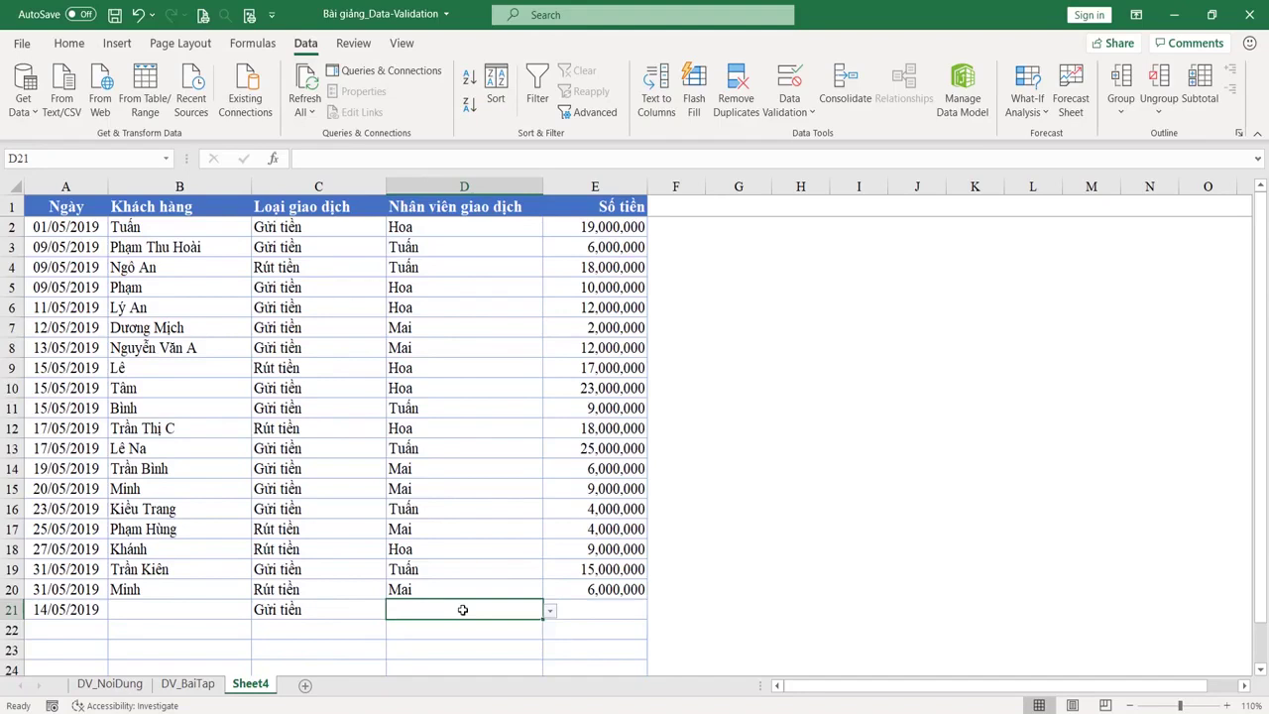
text(Mai)
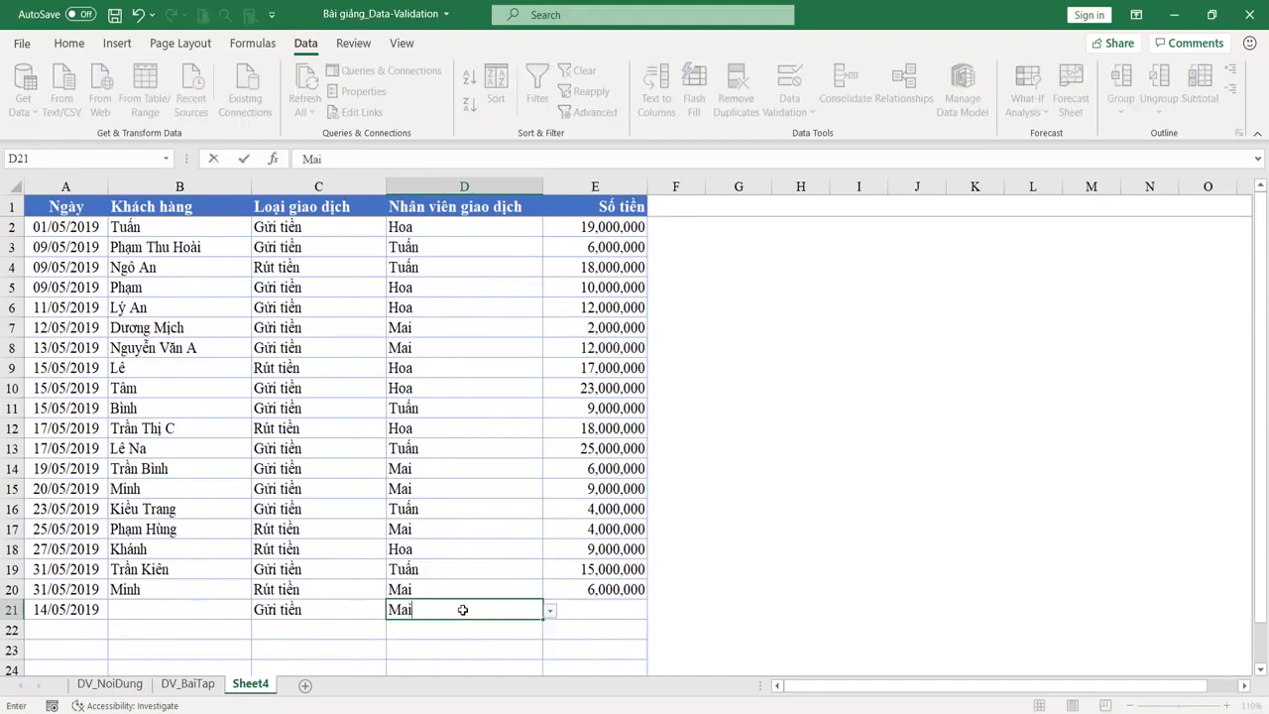
key(Return)
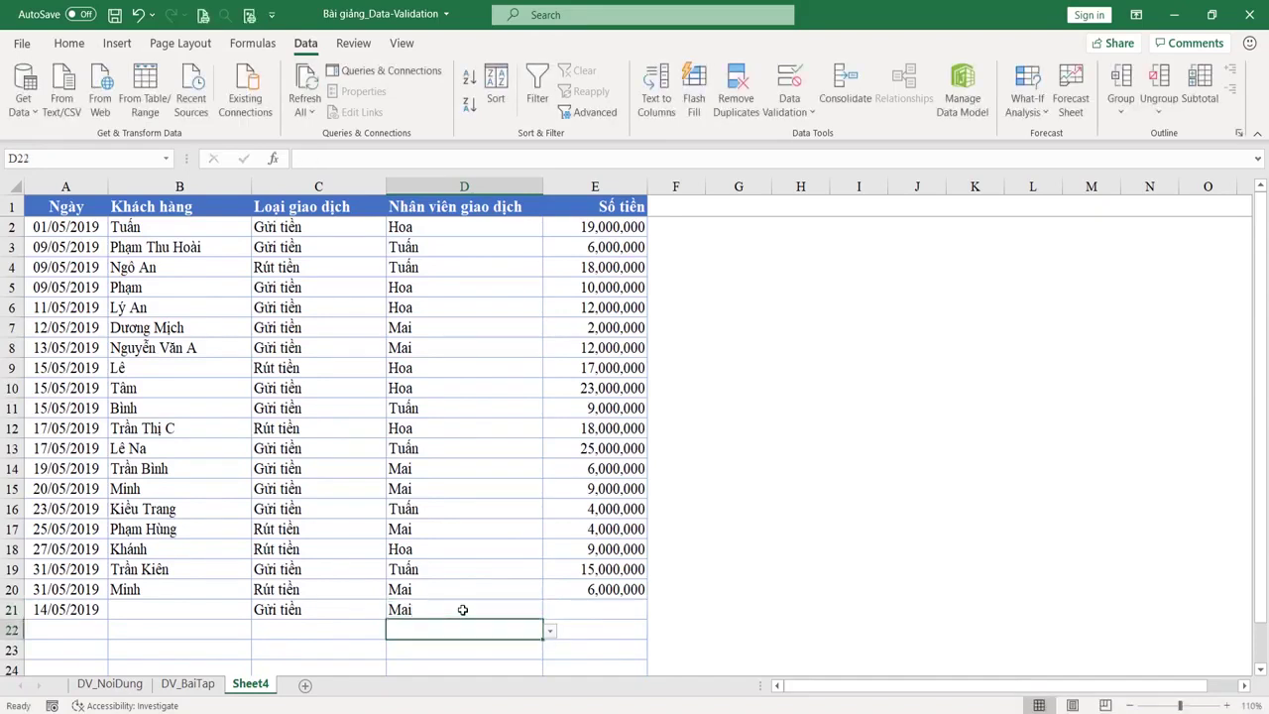
text(maii)
key(Return)
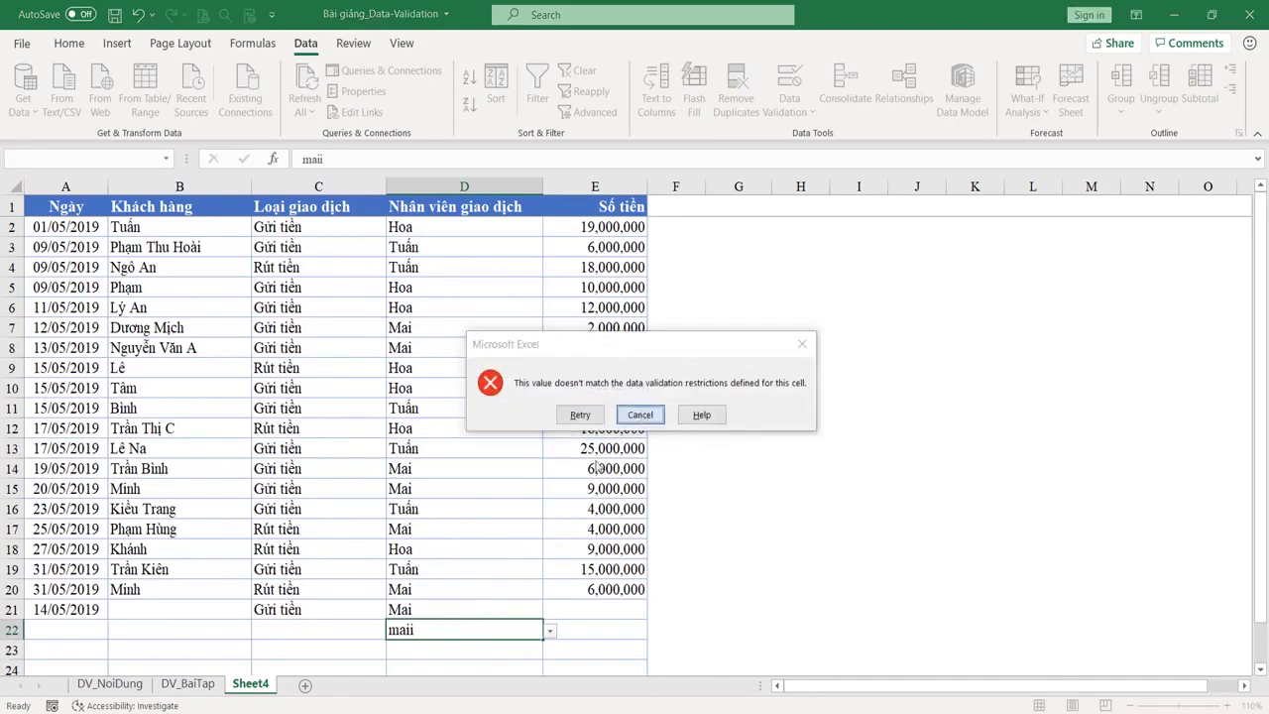
click(640, 414)
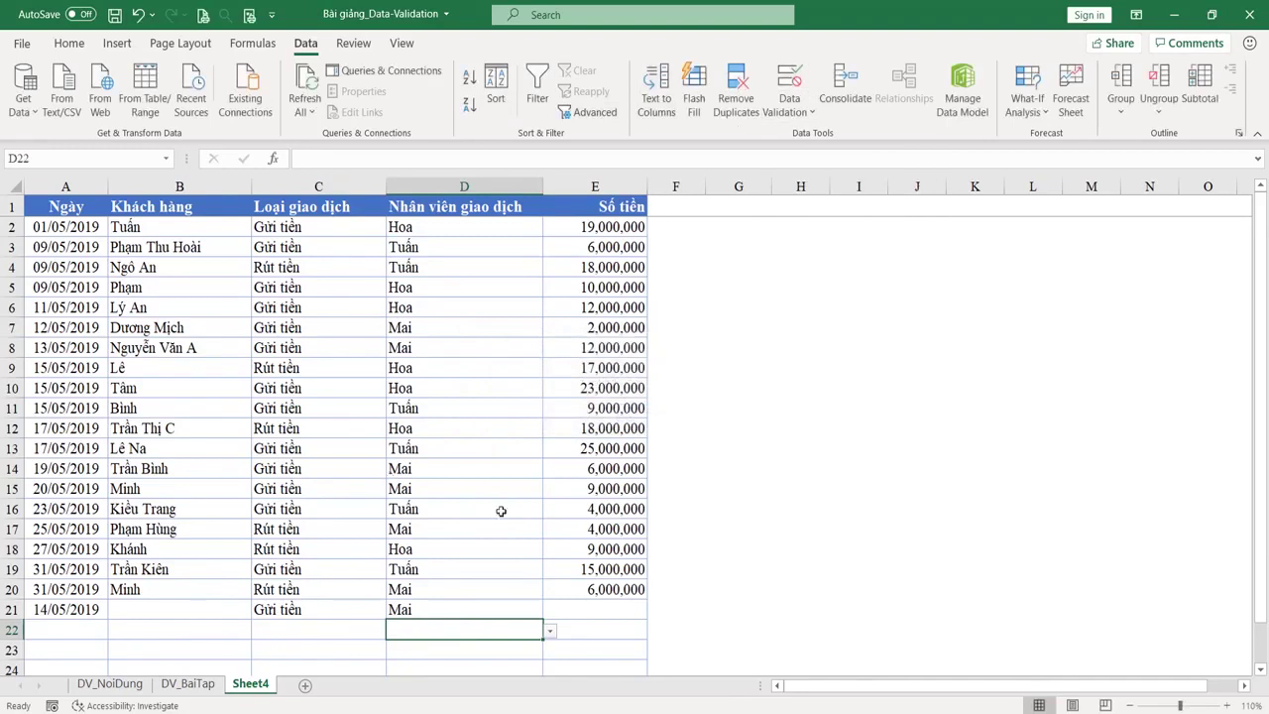
click(634, 611)
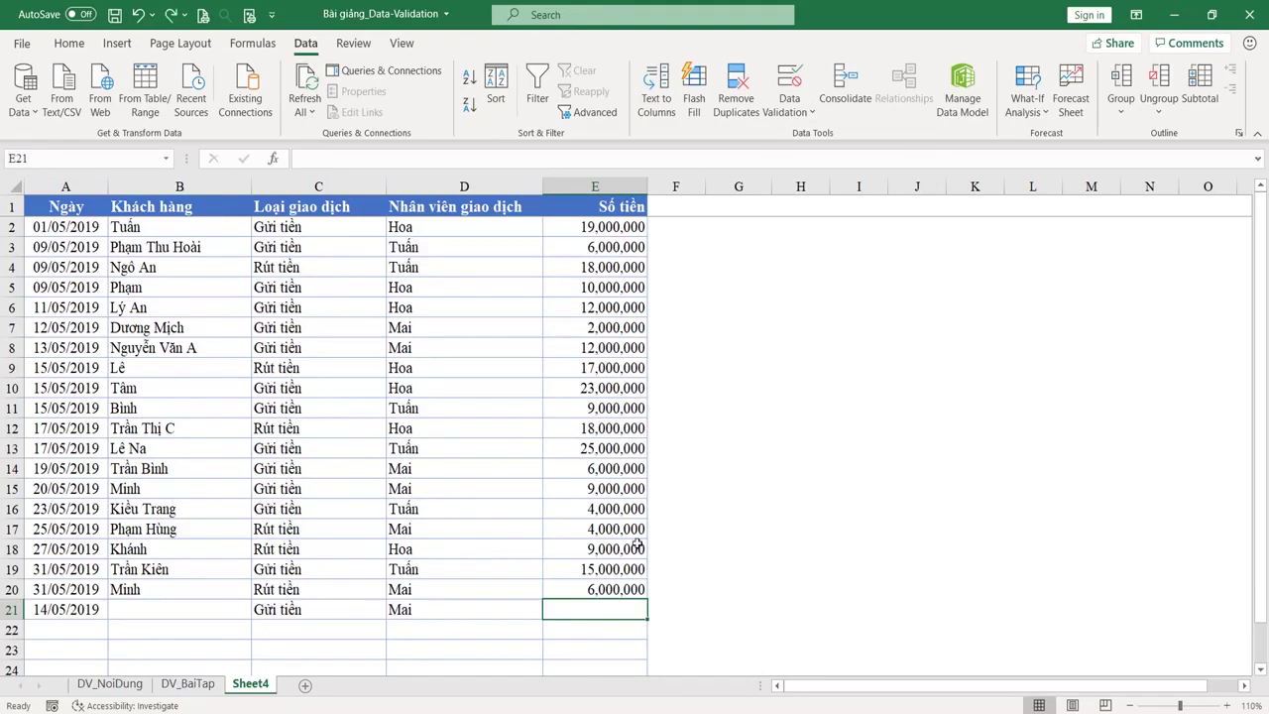
Step: Try 'a423432' in E21, cancel the rejection, then enter the amount 4652344
text(a)
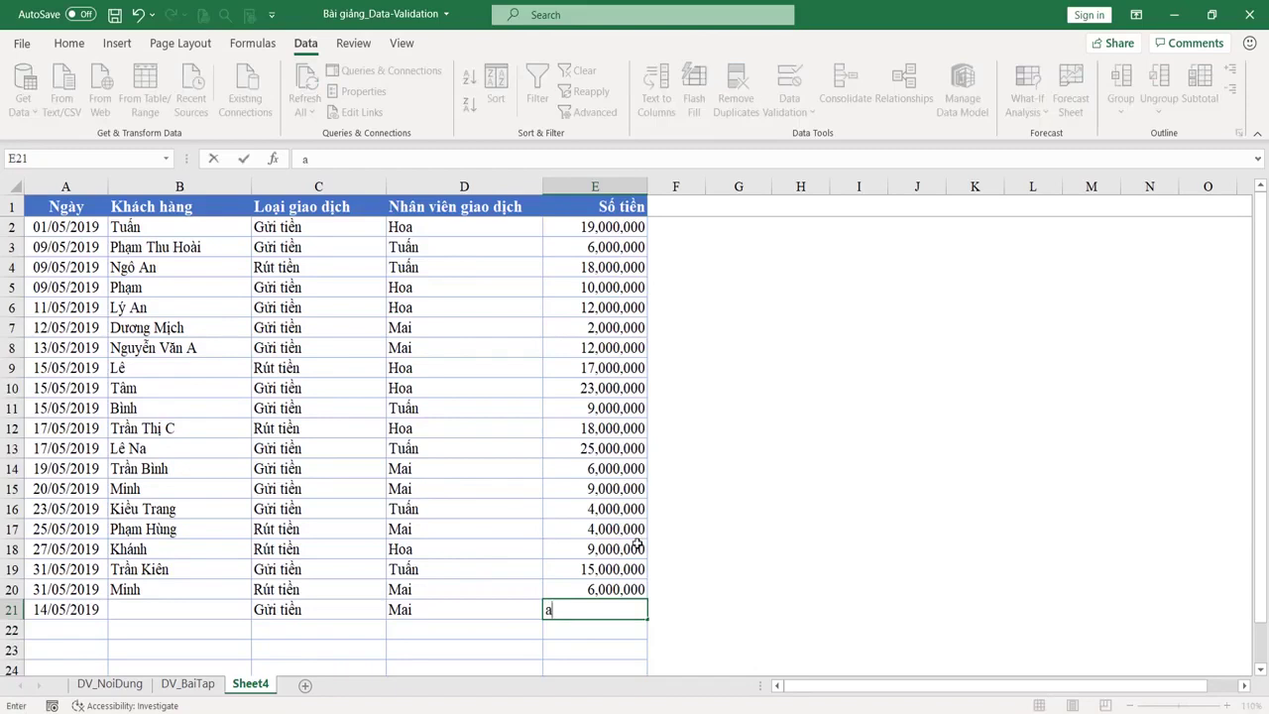
text(423432)
key(Return)
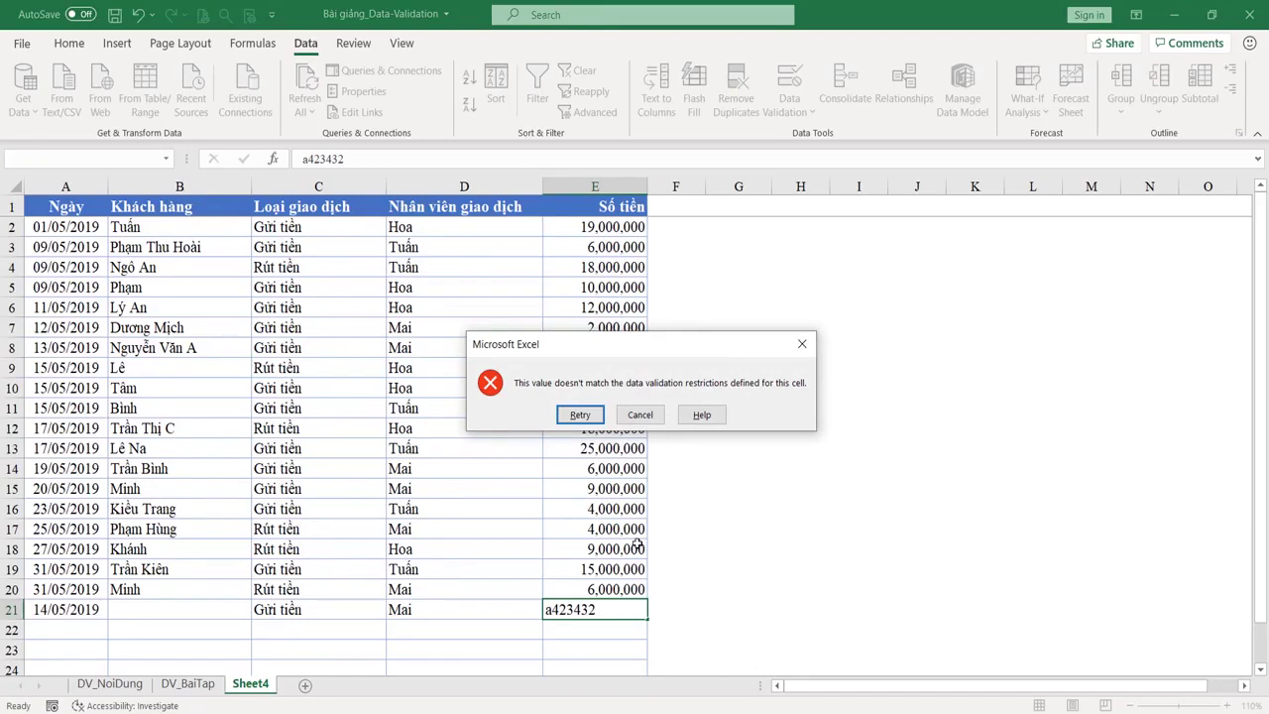
click(639, 414)
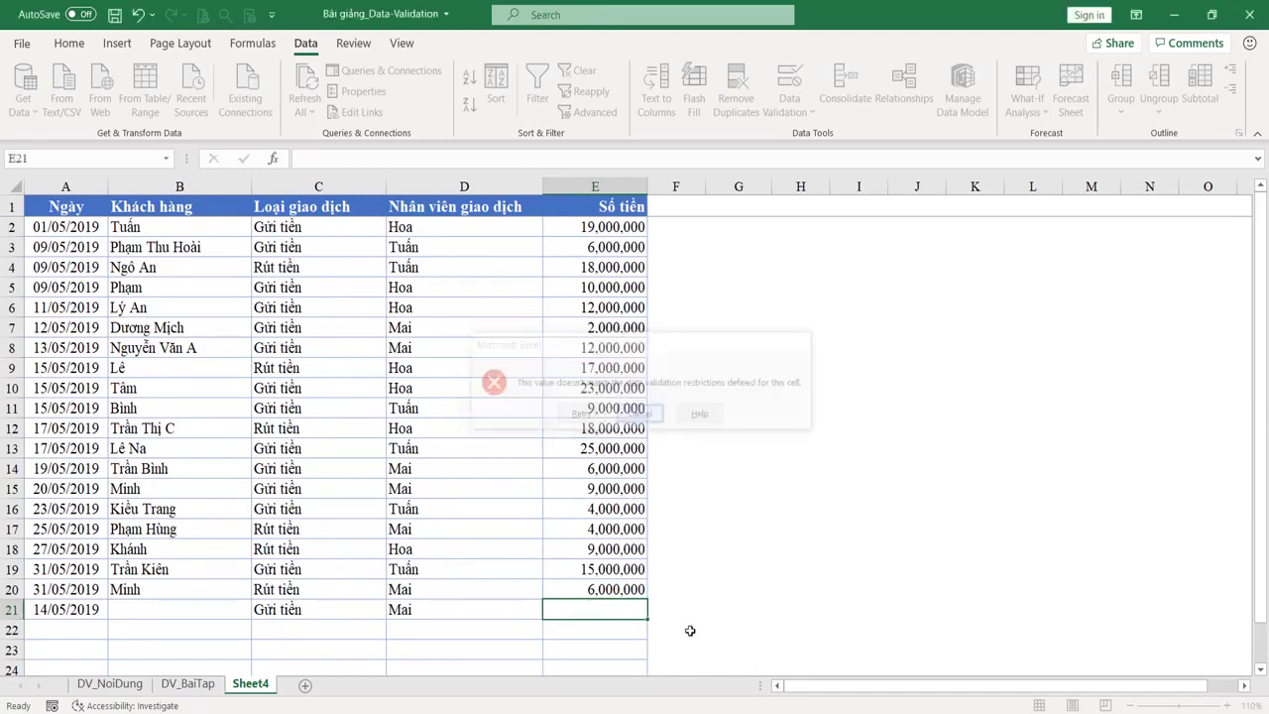
text(4652344)
key(Return)
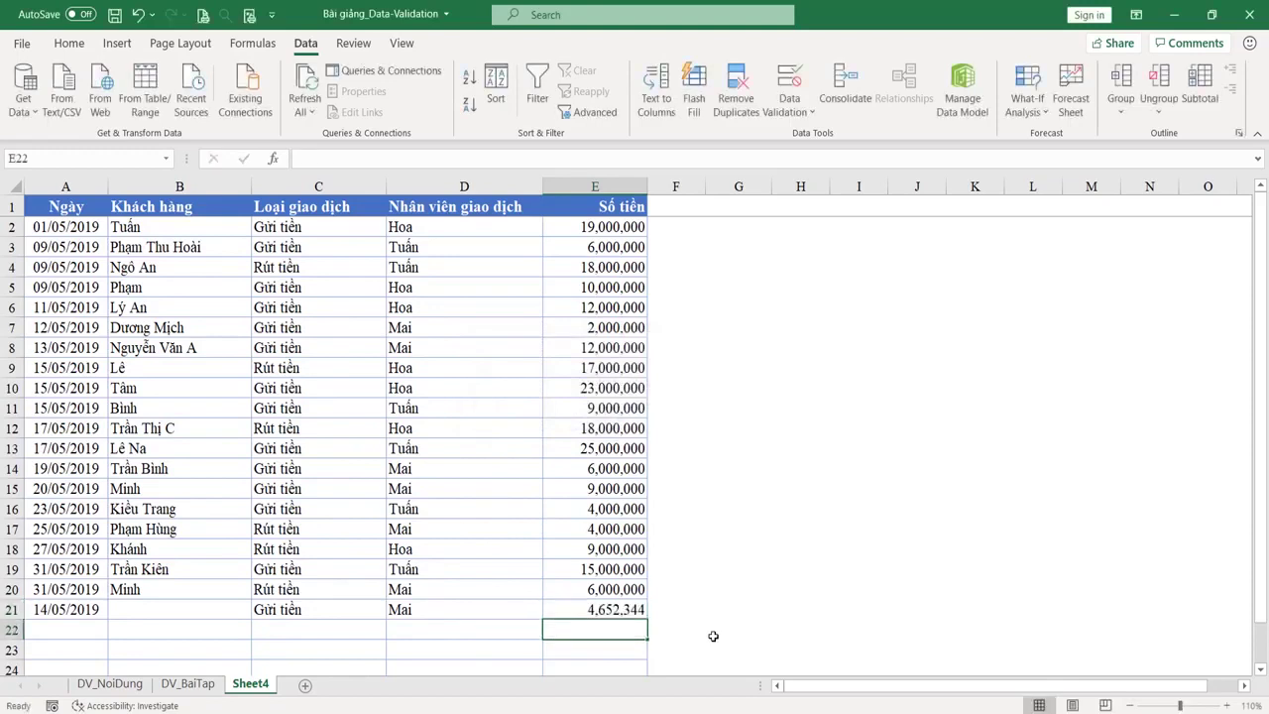